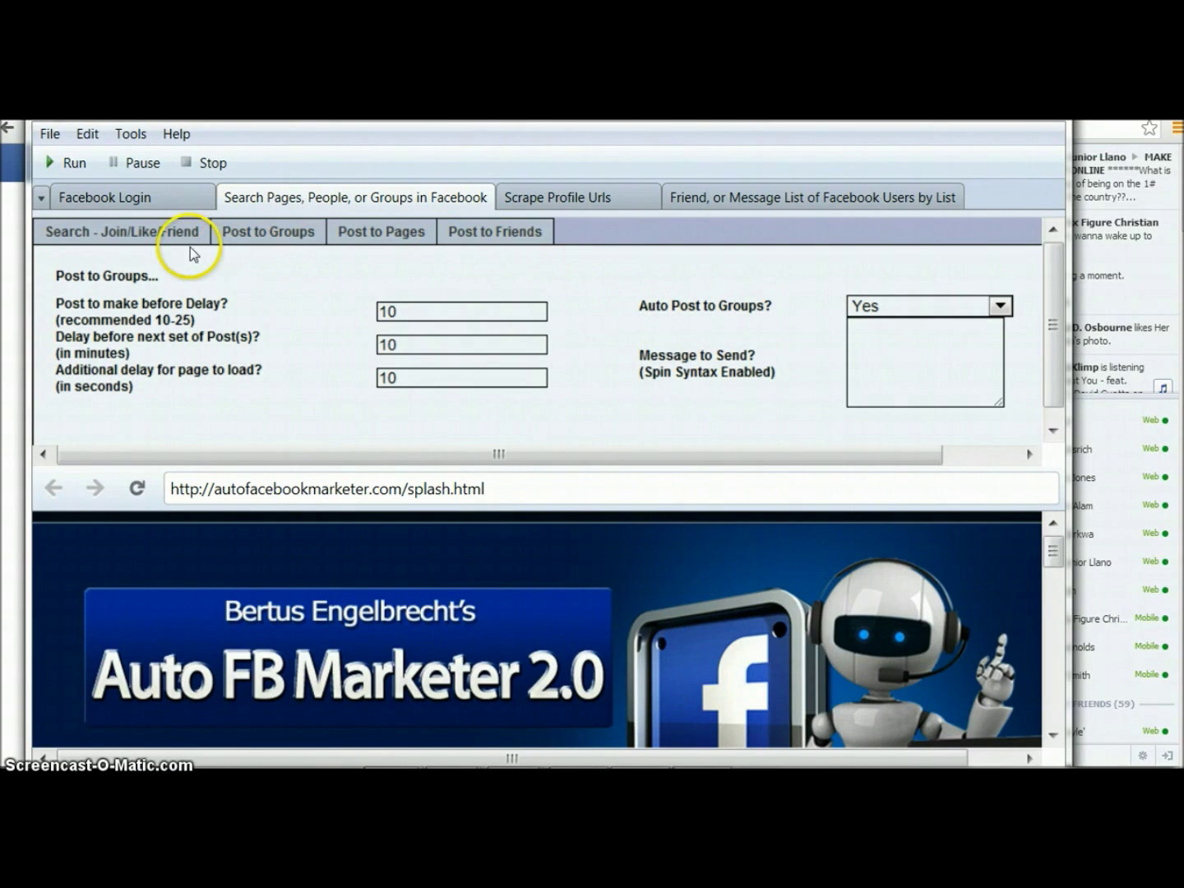
pyautogui.click(122, 234)
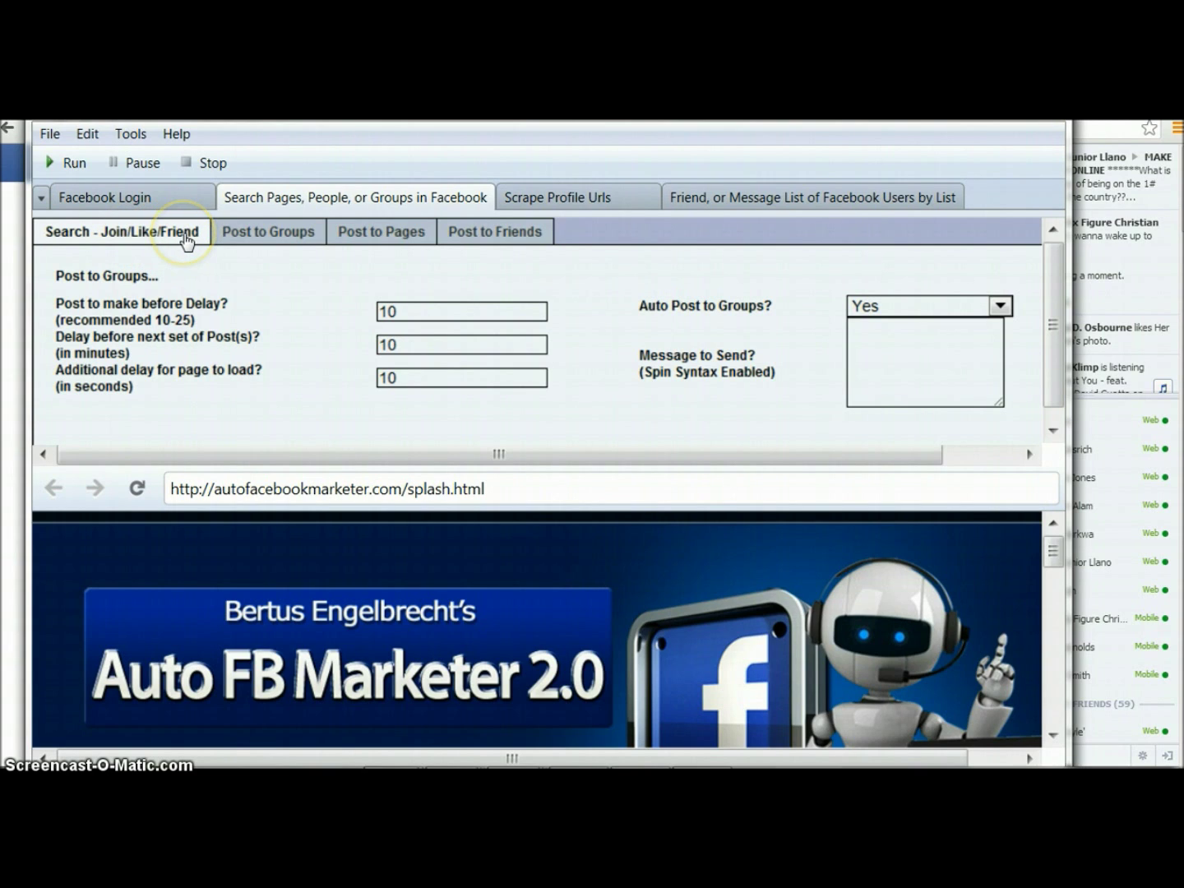
pyautogui.click(227, 237)
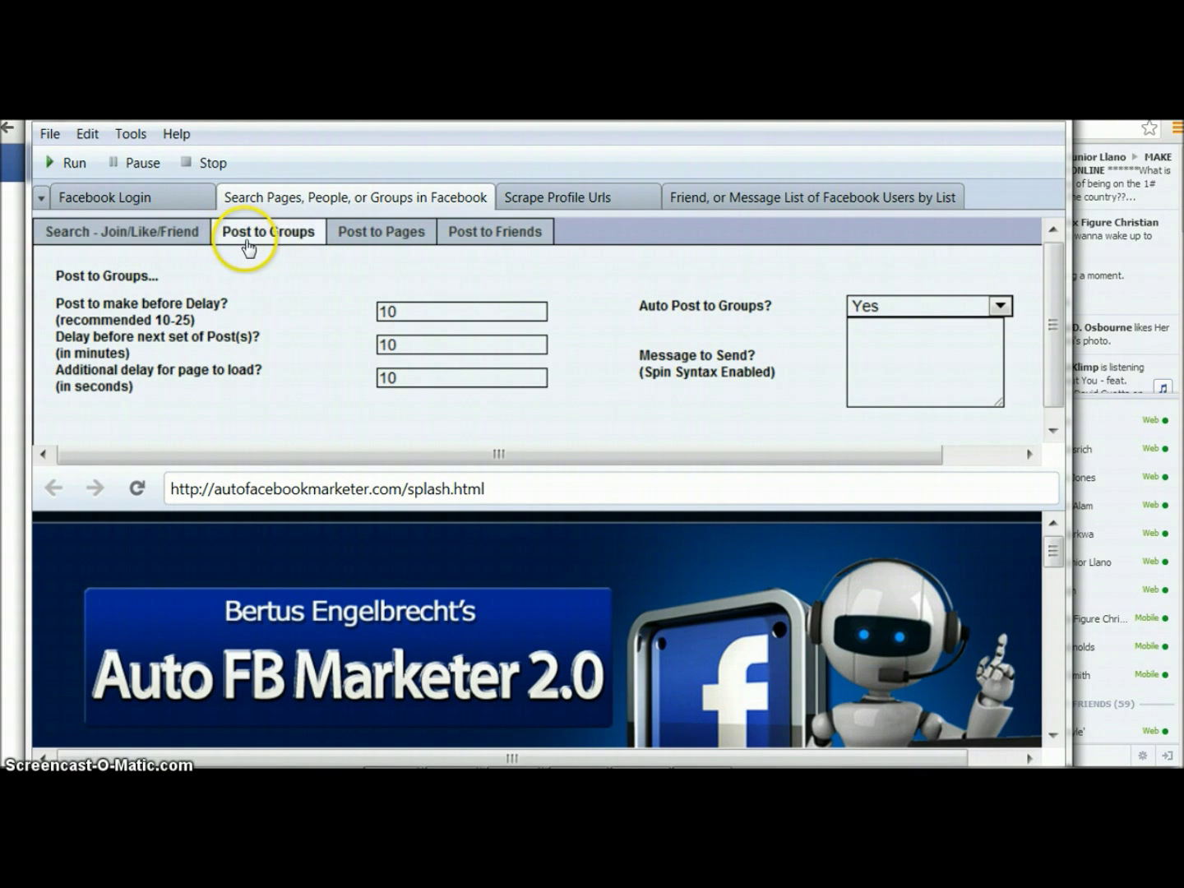
pyautogui.click(353, 240)
pyautogui.click(480, 238)
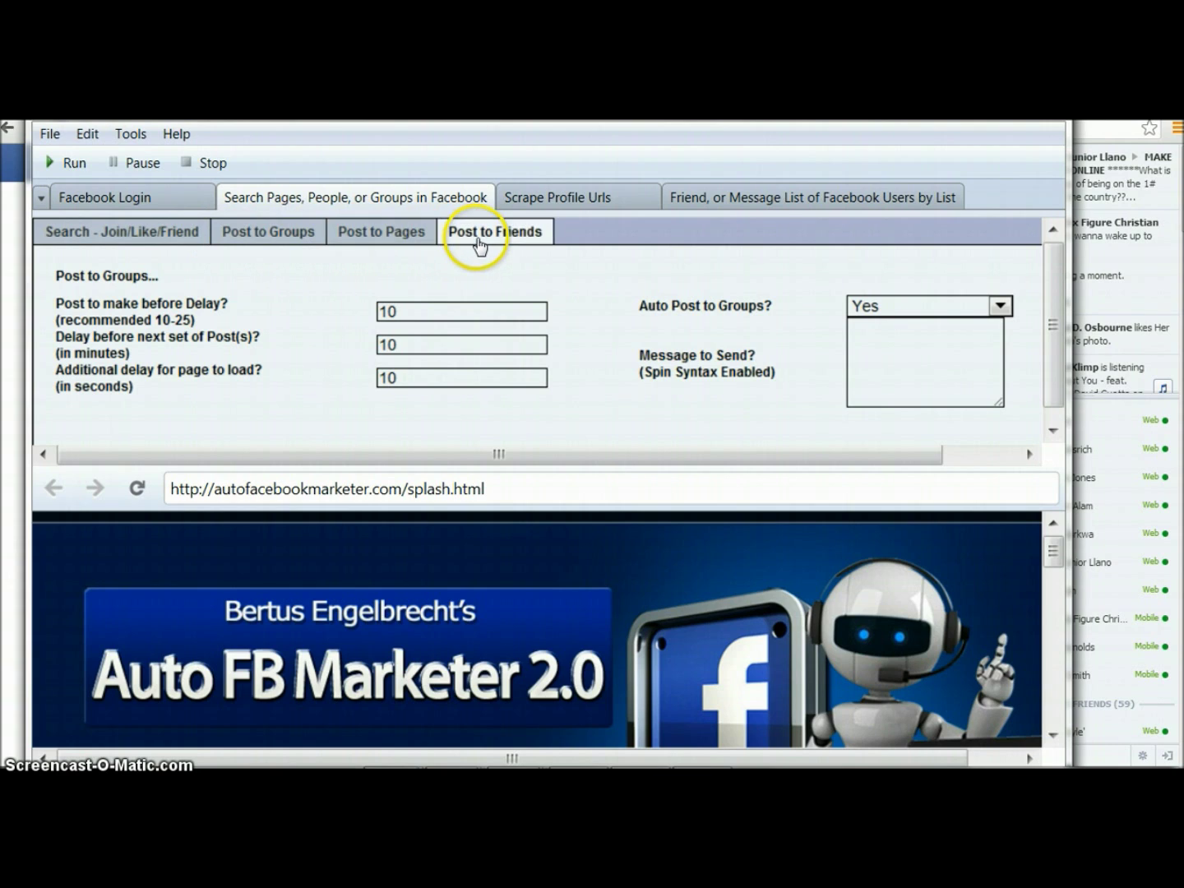
pyautogui.click(505, 258)
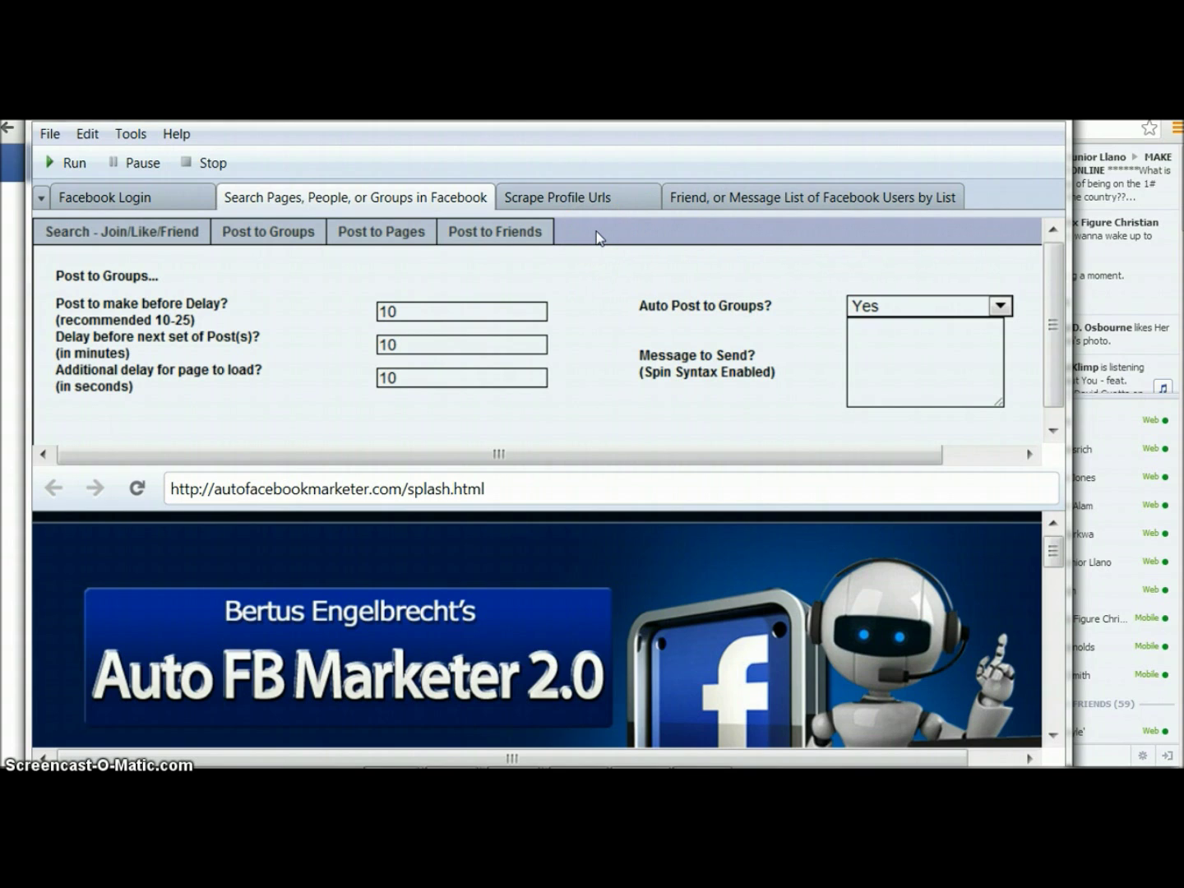
pyautogui.click(545, 200)
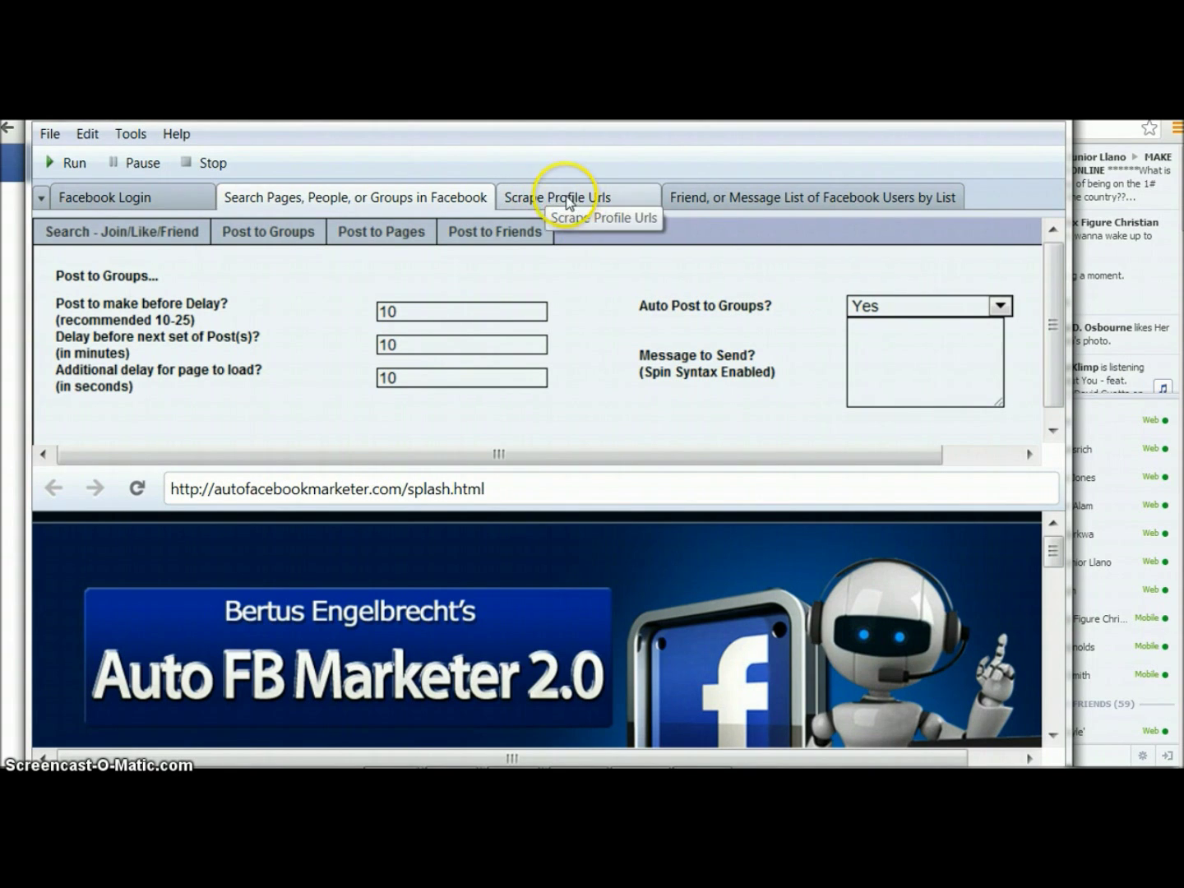
pyautogui.click(547, 206)
pyautogui.click(566, 206)
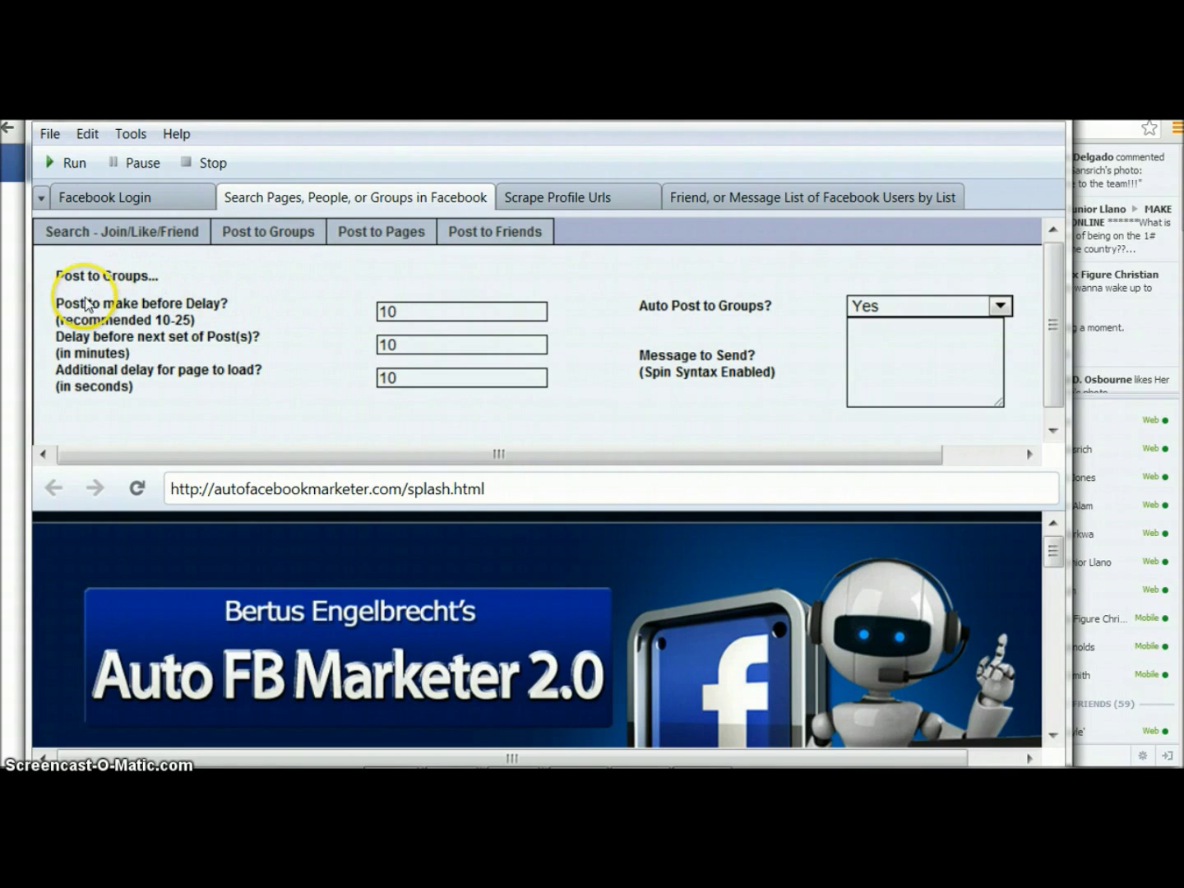
pyautogui.click(427, 311)
pyautogui.click(427, 346)
pyautogui.click(419, 380)
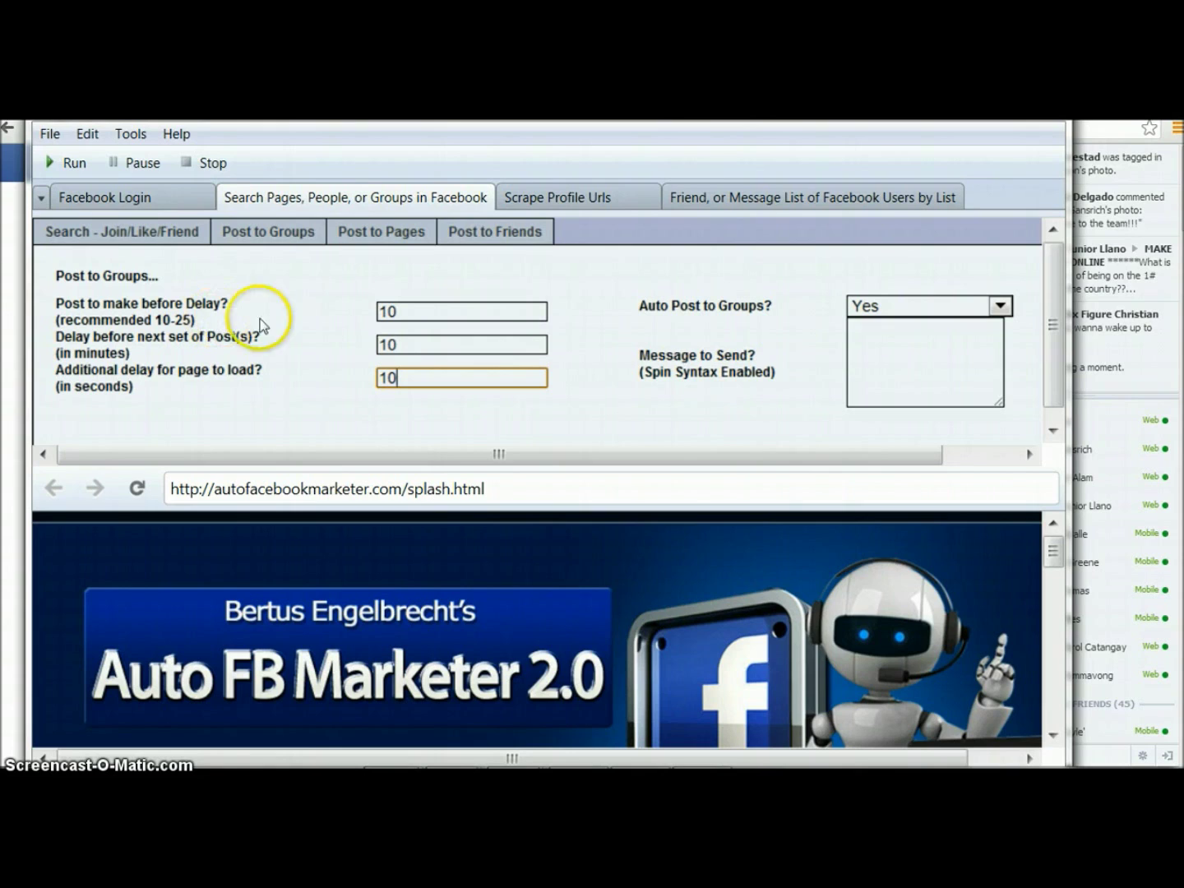
# Change the delay before the next set of posts from 10 to 5 minutes
pyautogui.click(416, 315)
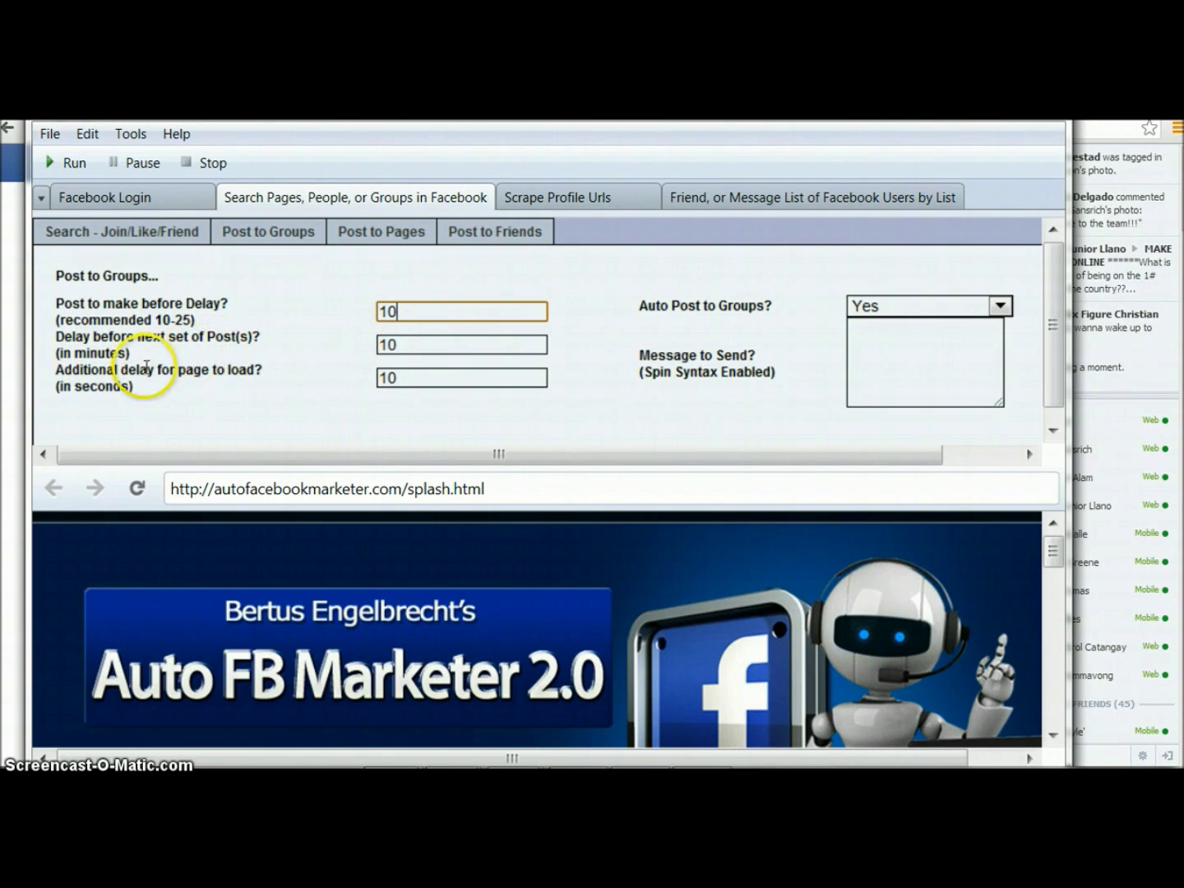
pyautogui.click(383, 347)
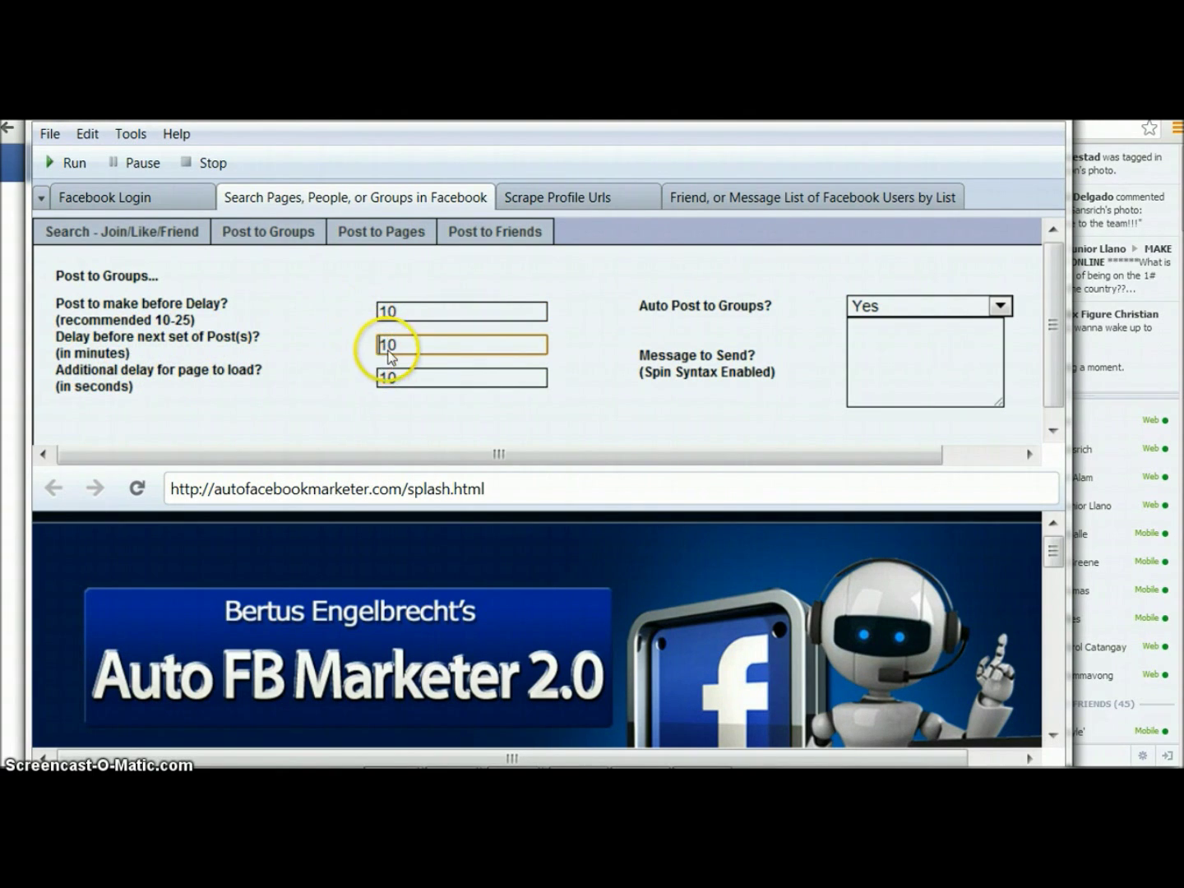
pyautogui.doubleClick(383, 345)
pyautogui.write('5')
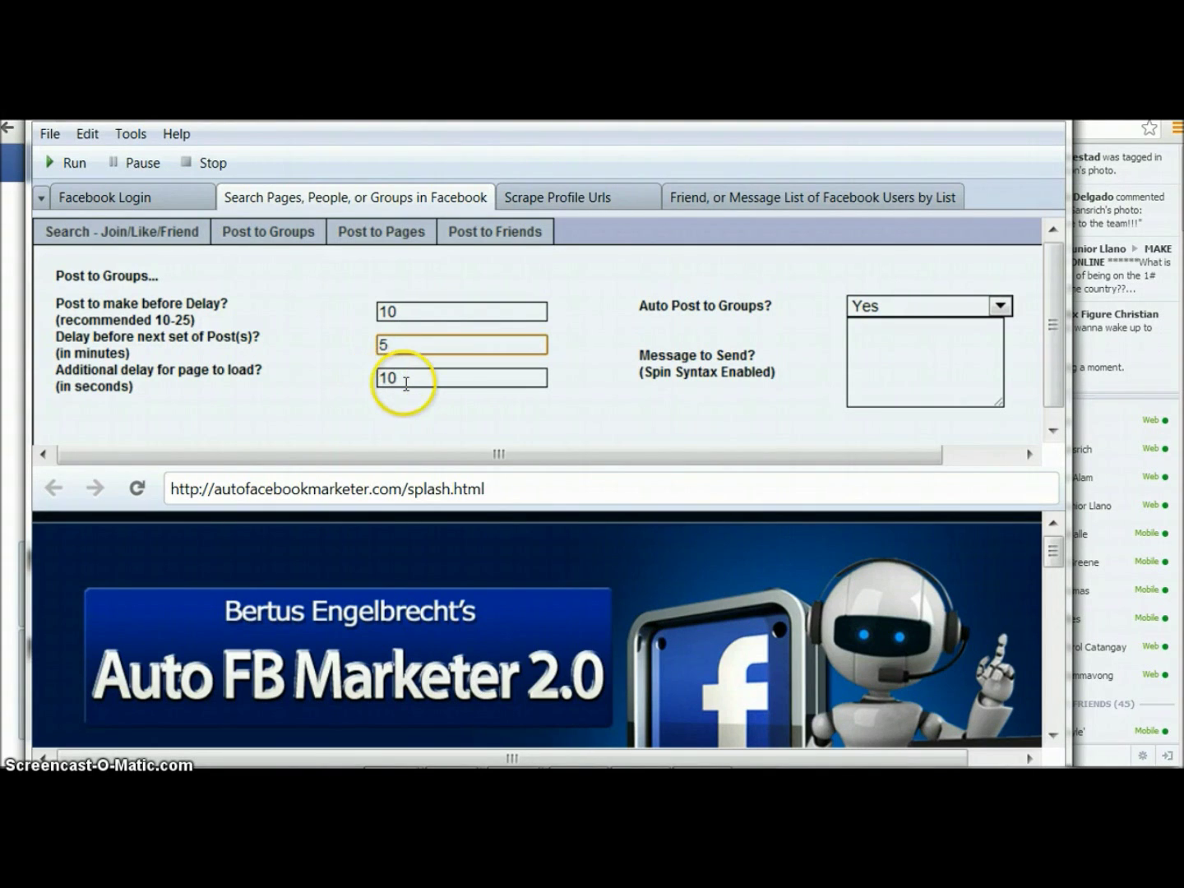
# Enter 10 seconds as the additional page-load delay
pyautogui.click(392, 378)
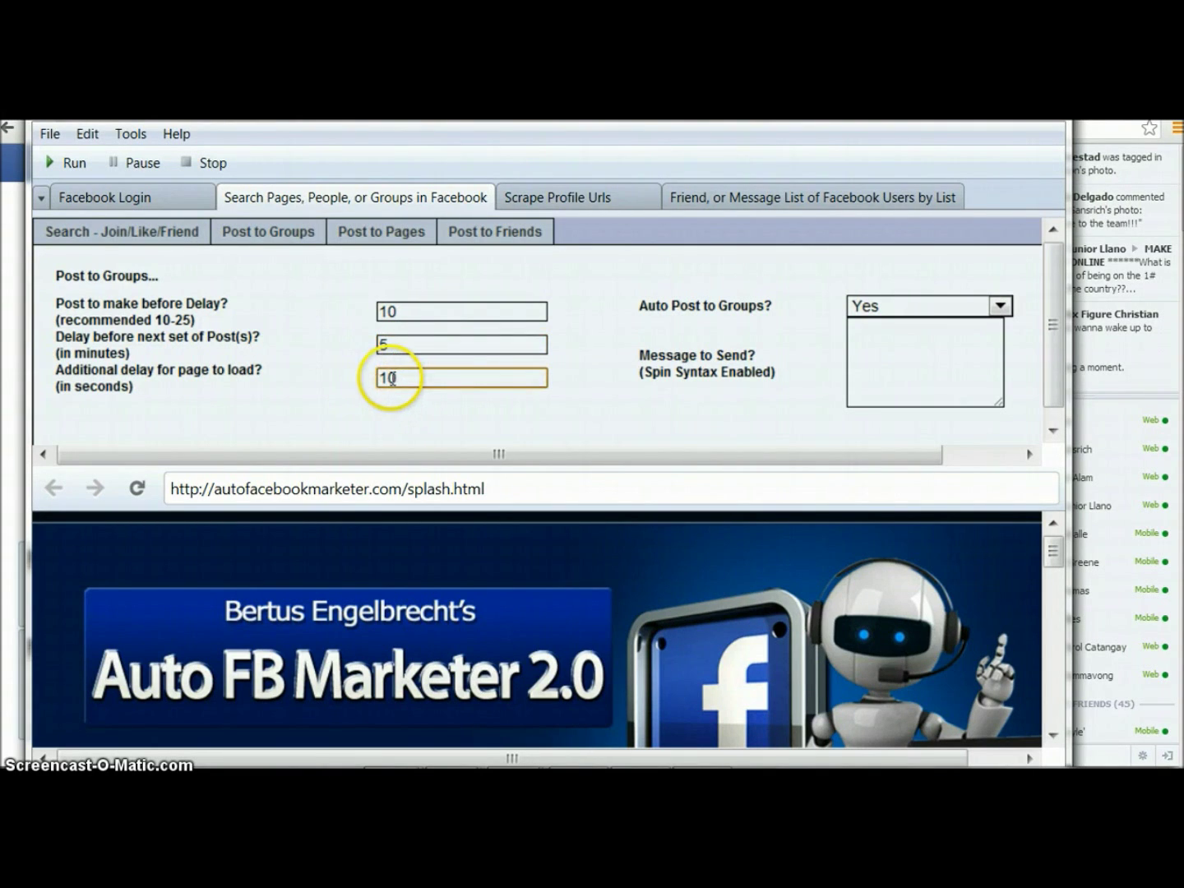
pyautogui.doubleClick(392, 379)
pyautogui.write('10')
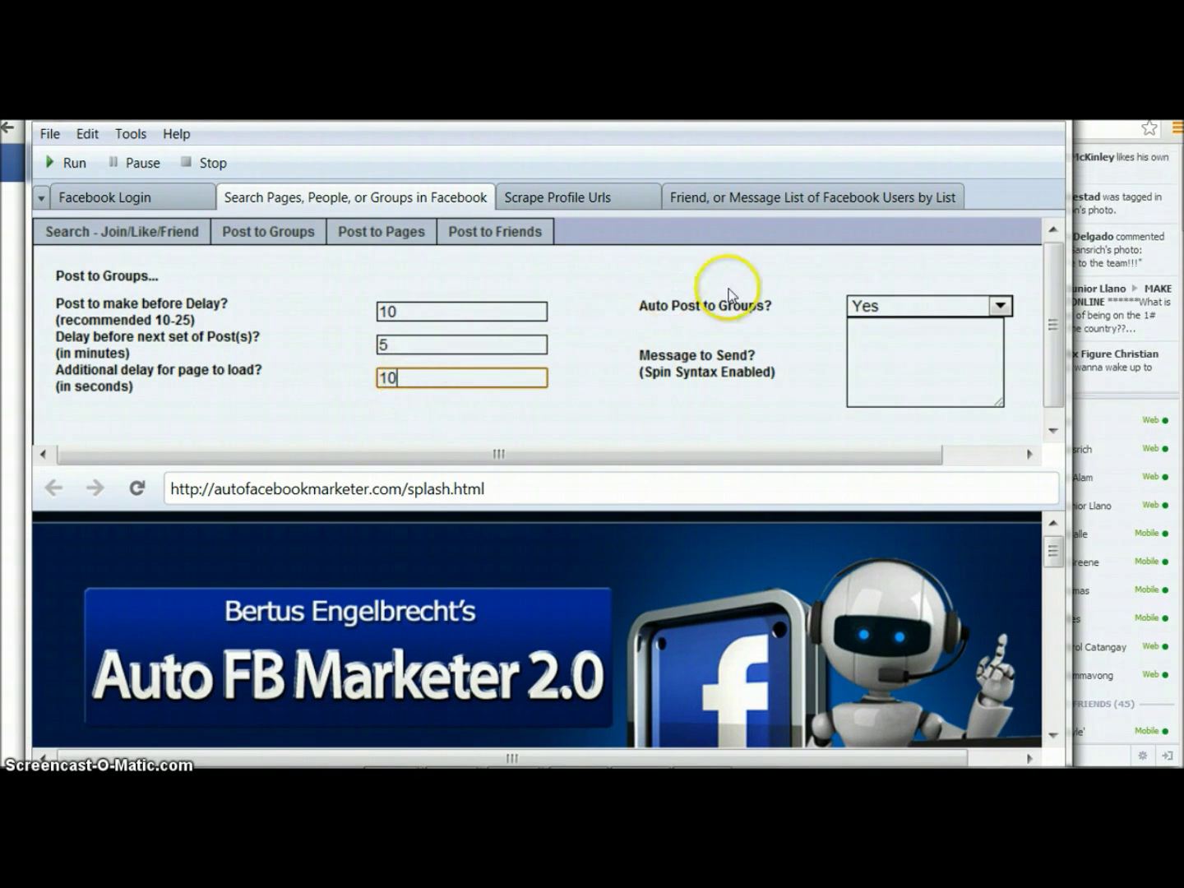
# Keep Auto Post to Groups set to Yes, leaving the message box empty
pyautogui.click(885, 307)
pyautogui.click(876, 346)
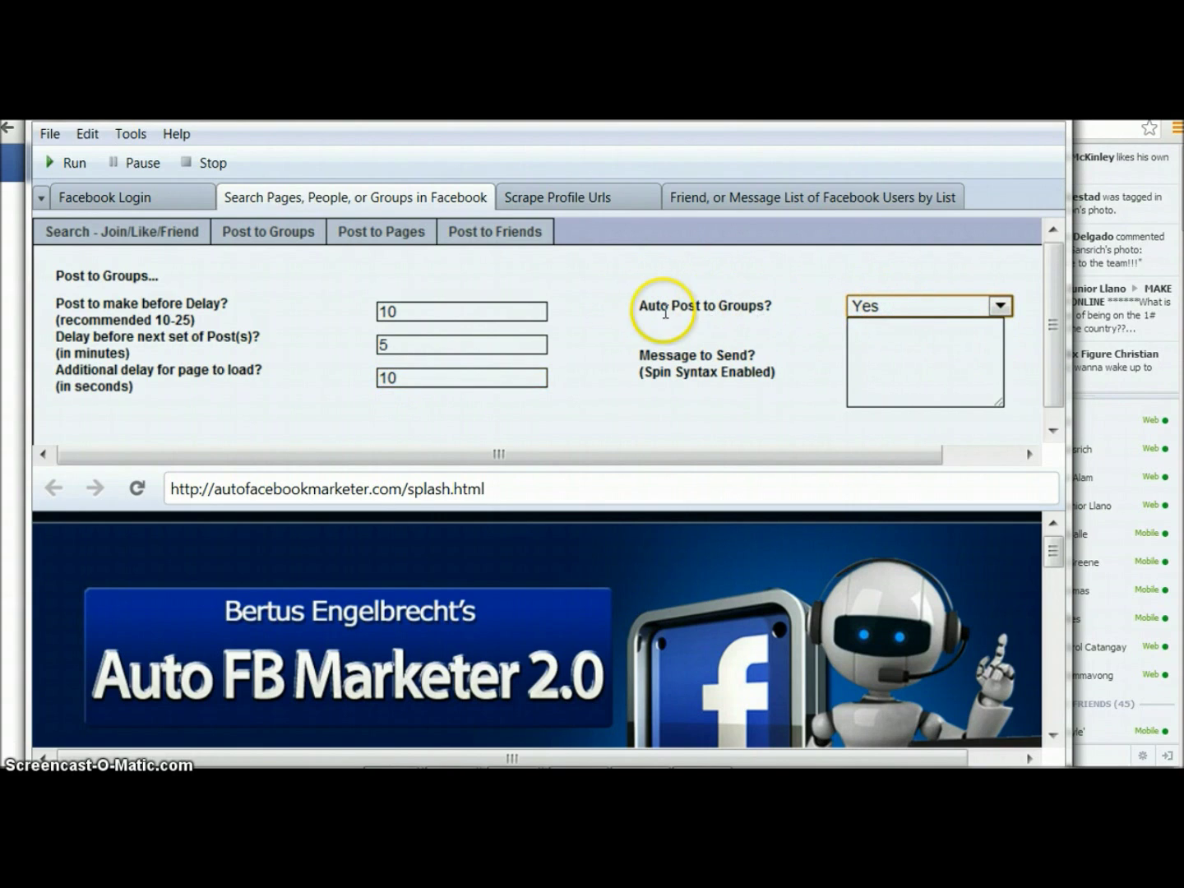
pyautogui.click(763, 313)
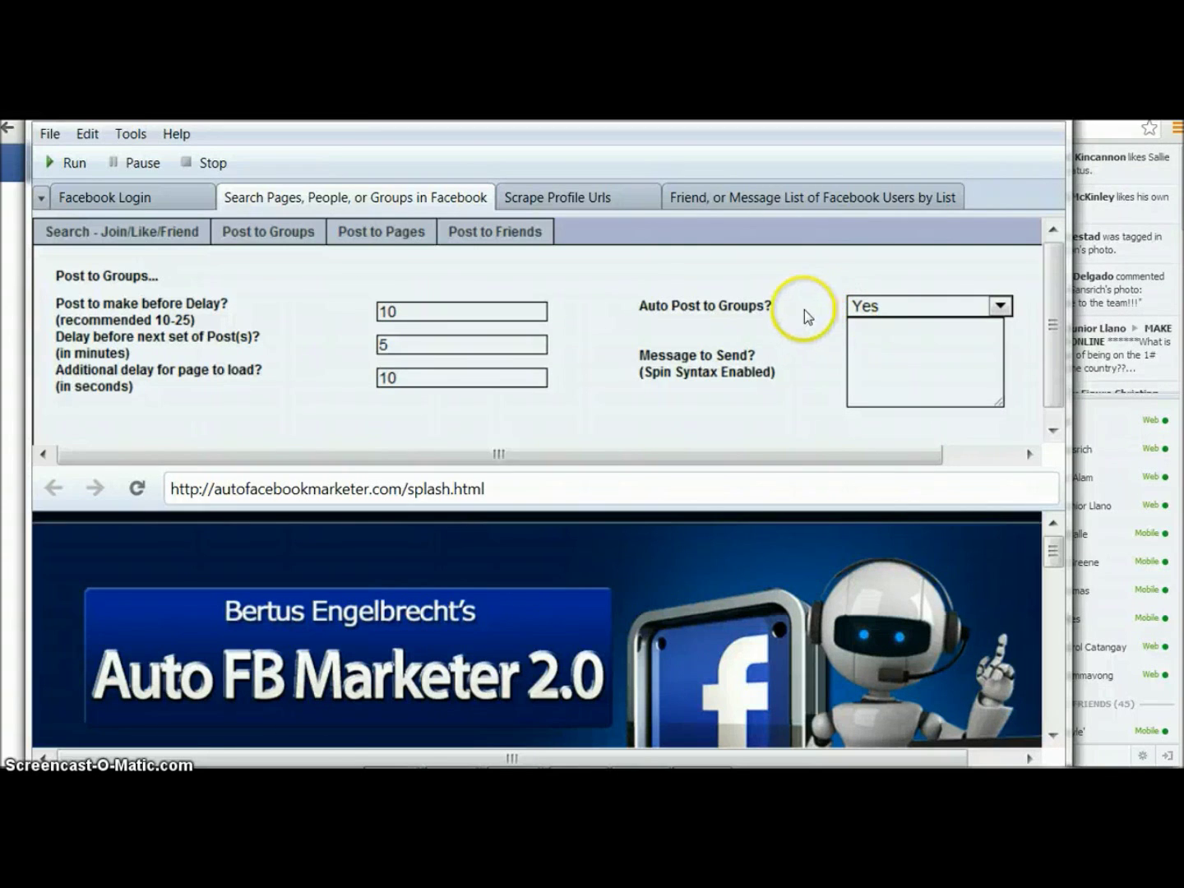
pyautogui.click(890, 308)
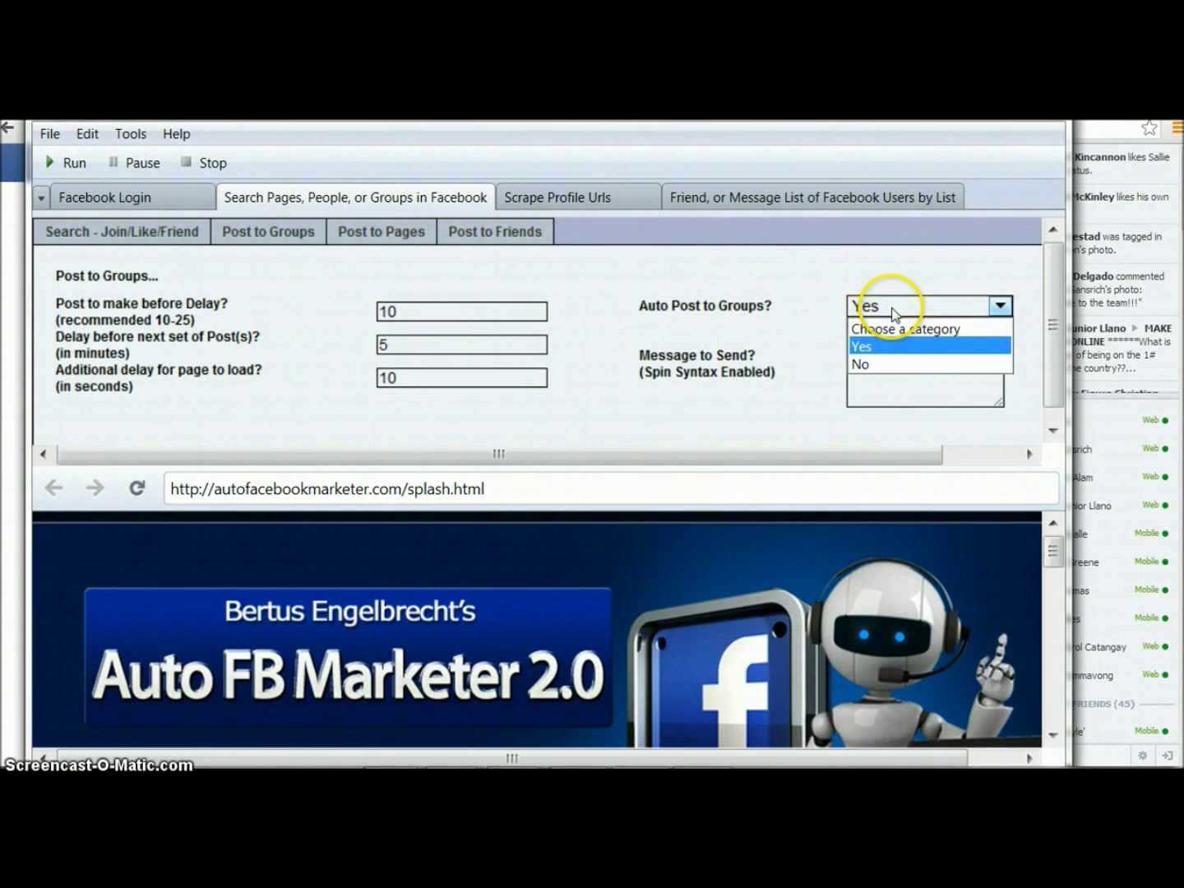
pyautogui.click(859, 345)
pyautogui.click(883, 351)
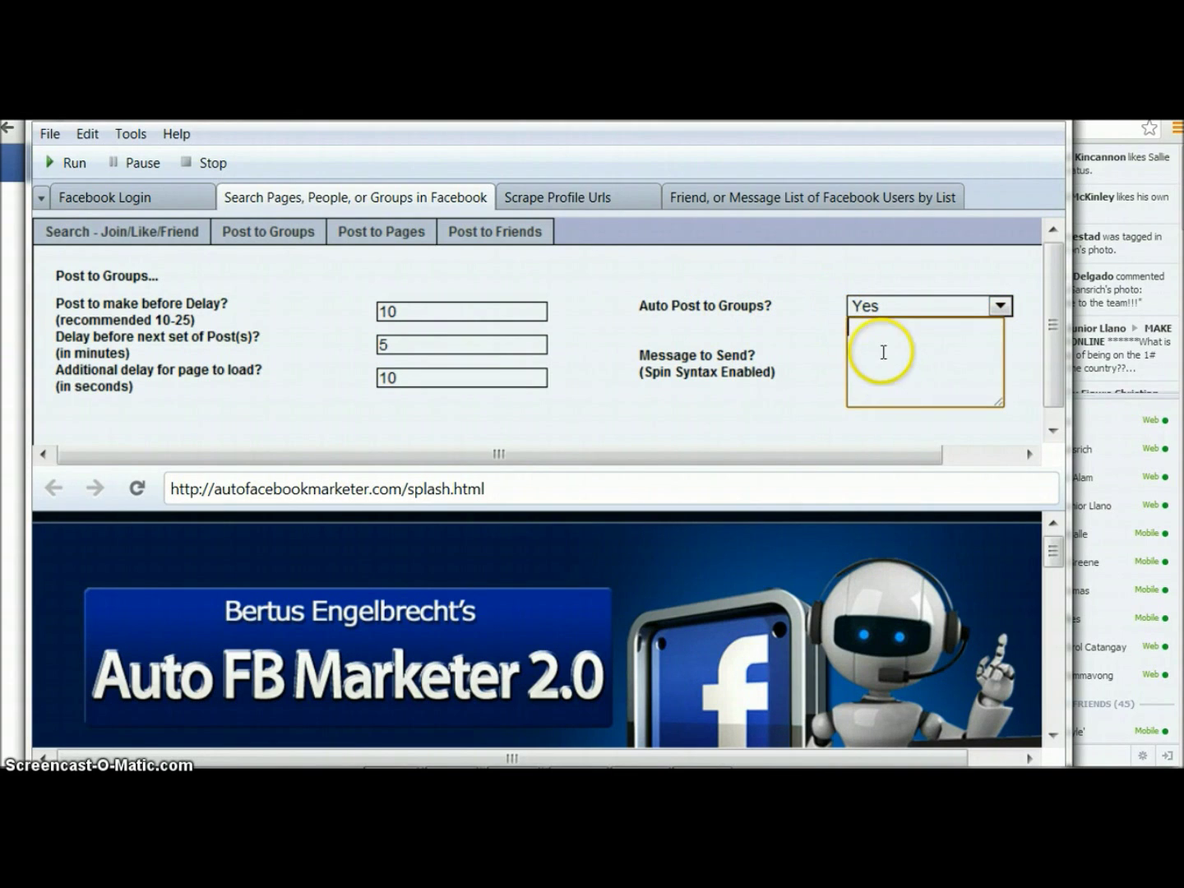
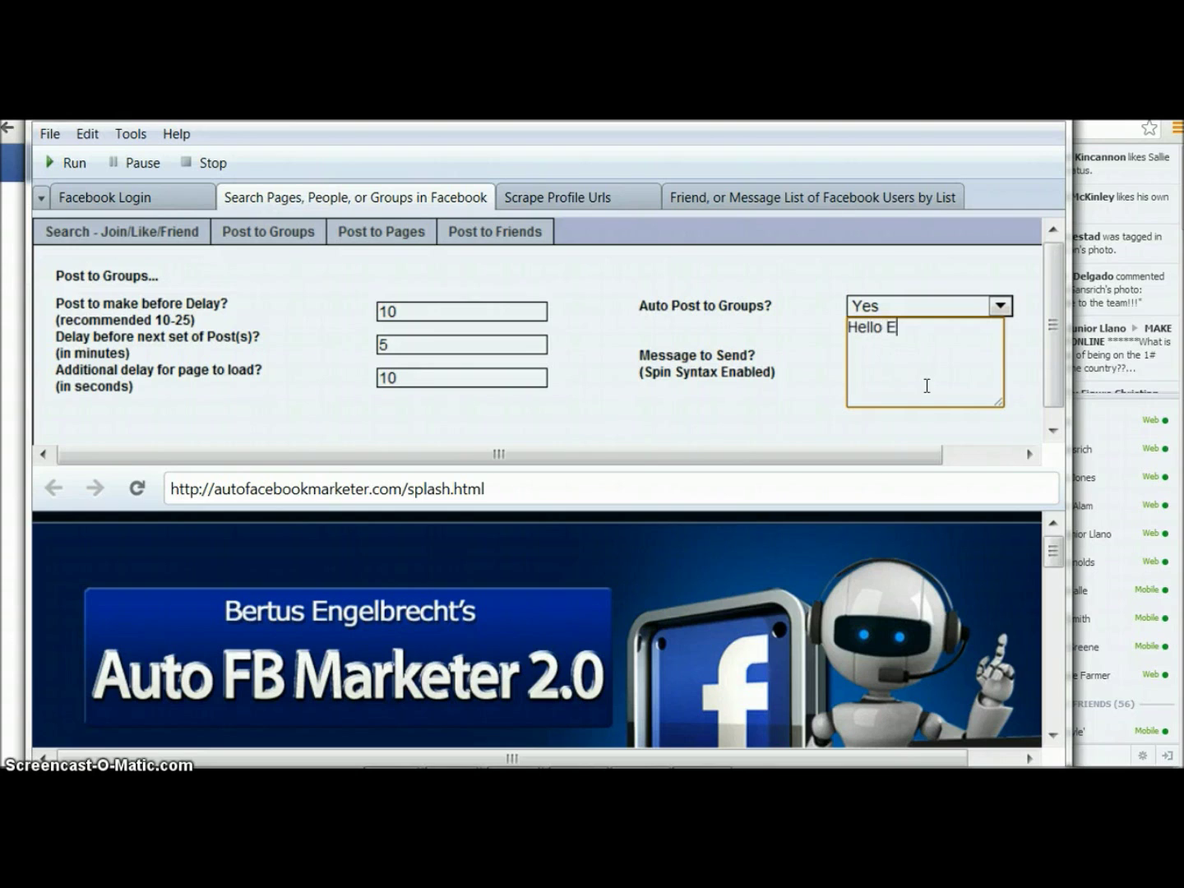
# Type the rest of the greeting thanking contributors, ending 'Have a great day everyone!', then select and deselect it
pyautogui.write('I have really enjoyed the posts and information here')
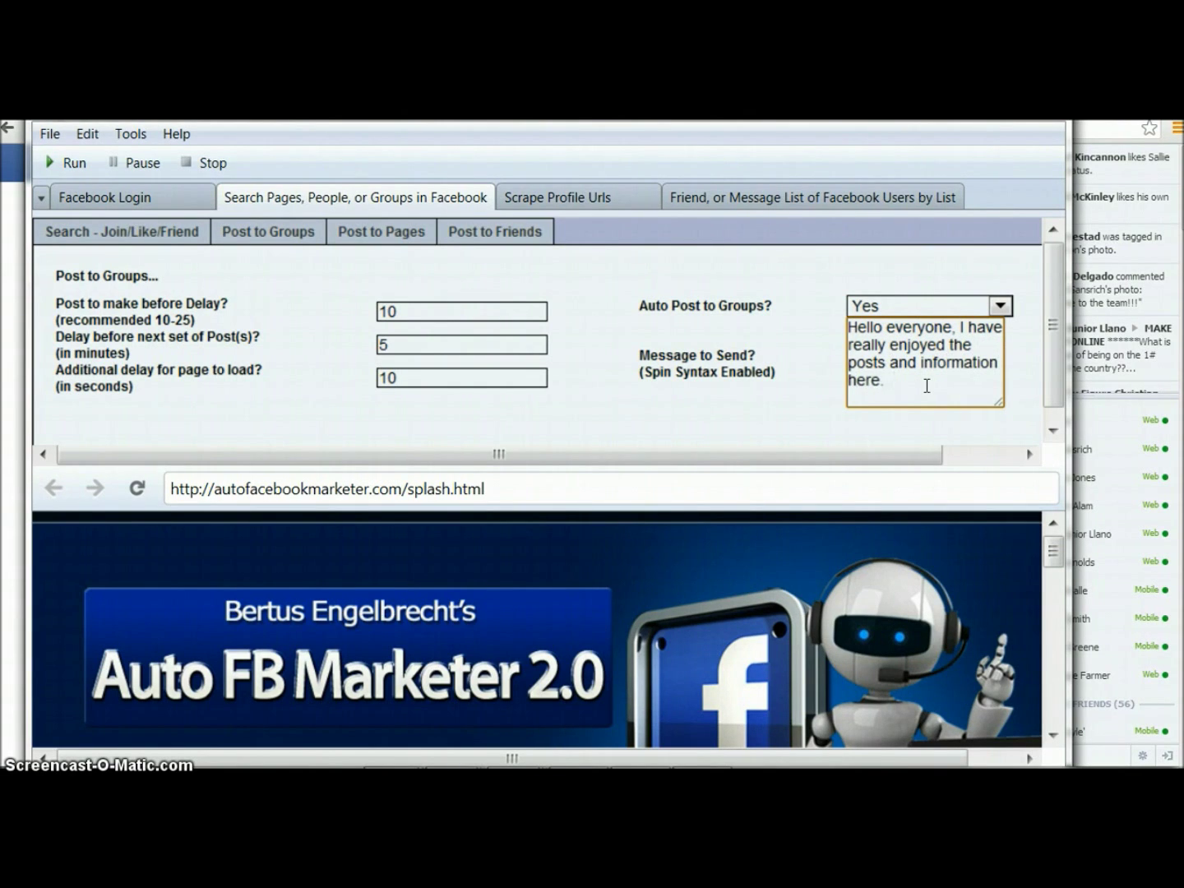
pyautogui.write('.  Thanks')
pyautogui.write(' for e')
pyautogui.write('ll who con')
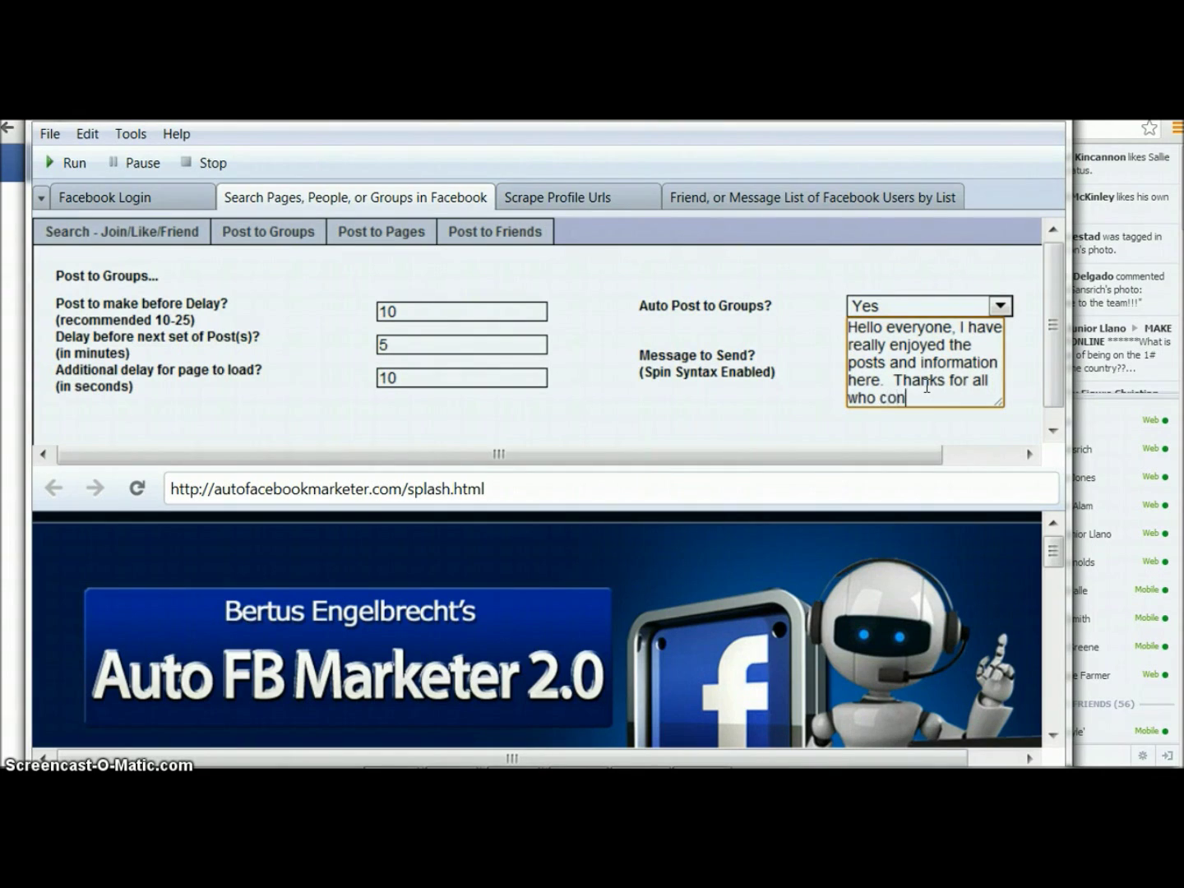
pyautogui.write('tribute')
pyautogui.write('ute')
pyautogui.write('- if we are')
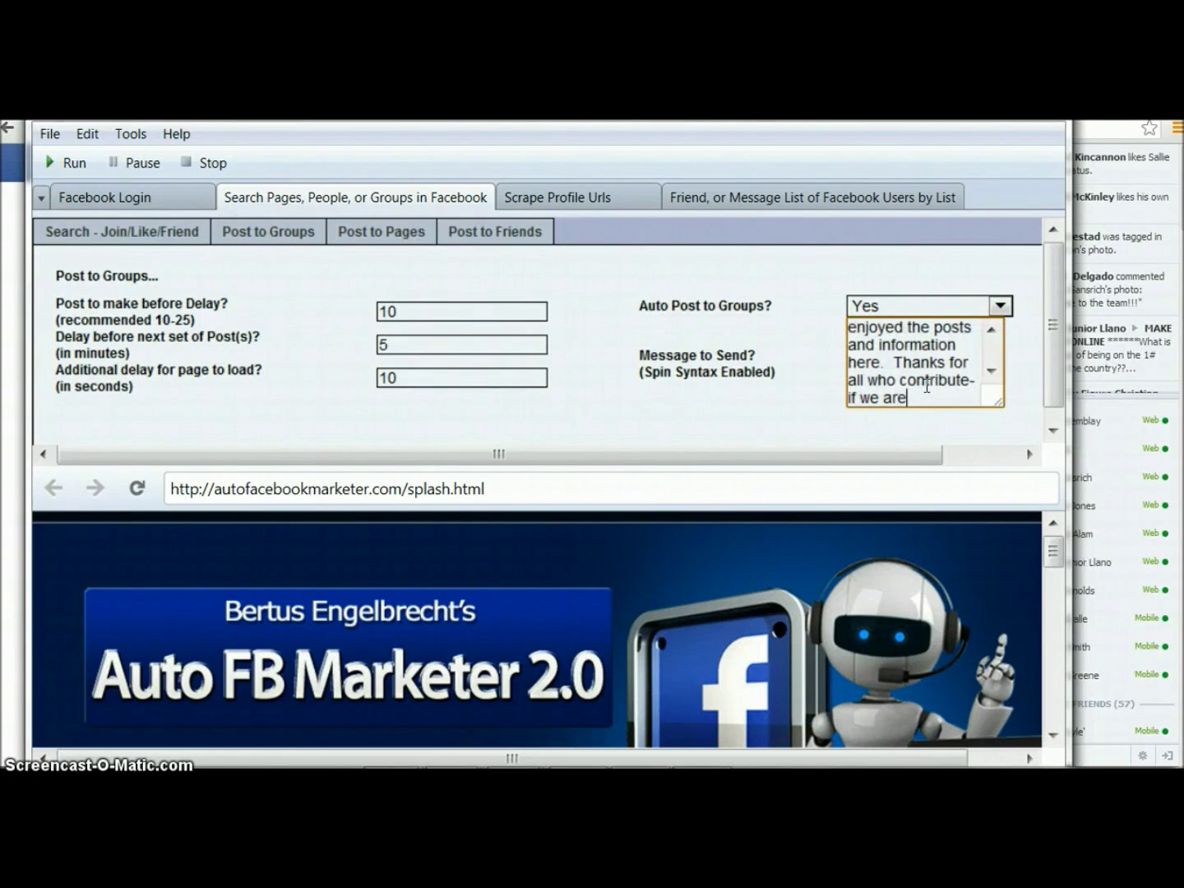
pyautogui.write(' not already conn')
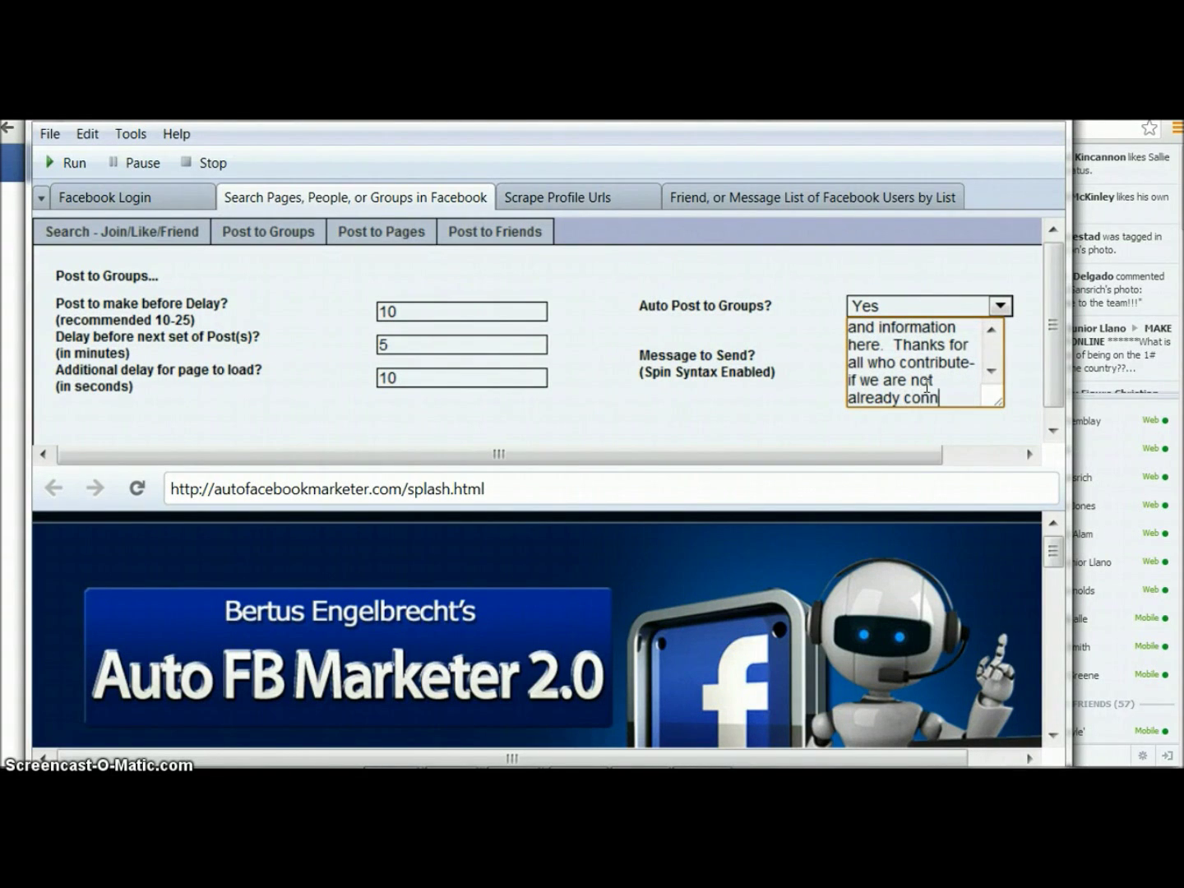
pyautogui.write('ected feel f')
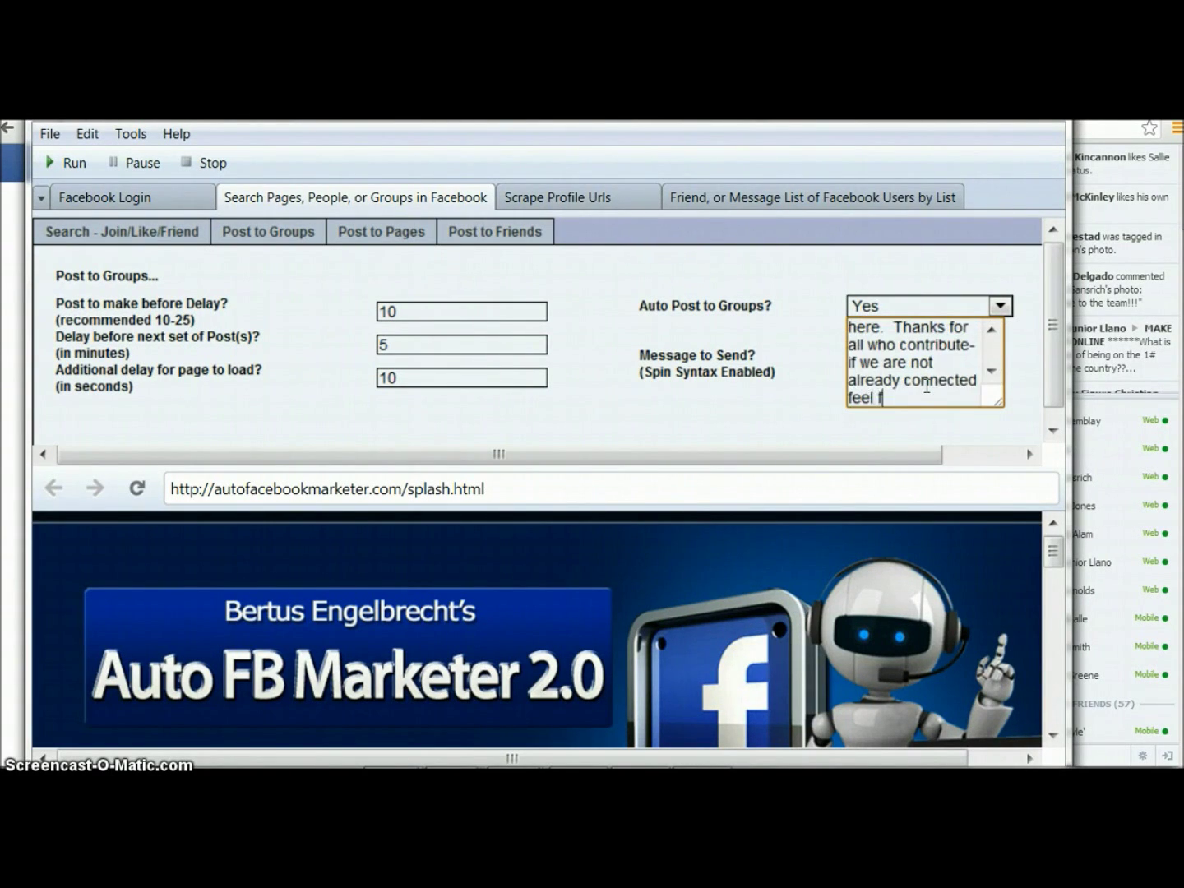
pyautogui.write('ree to add me')
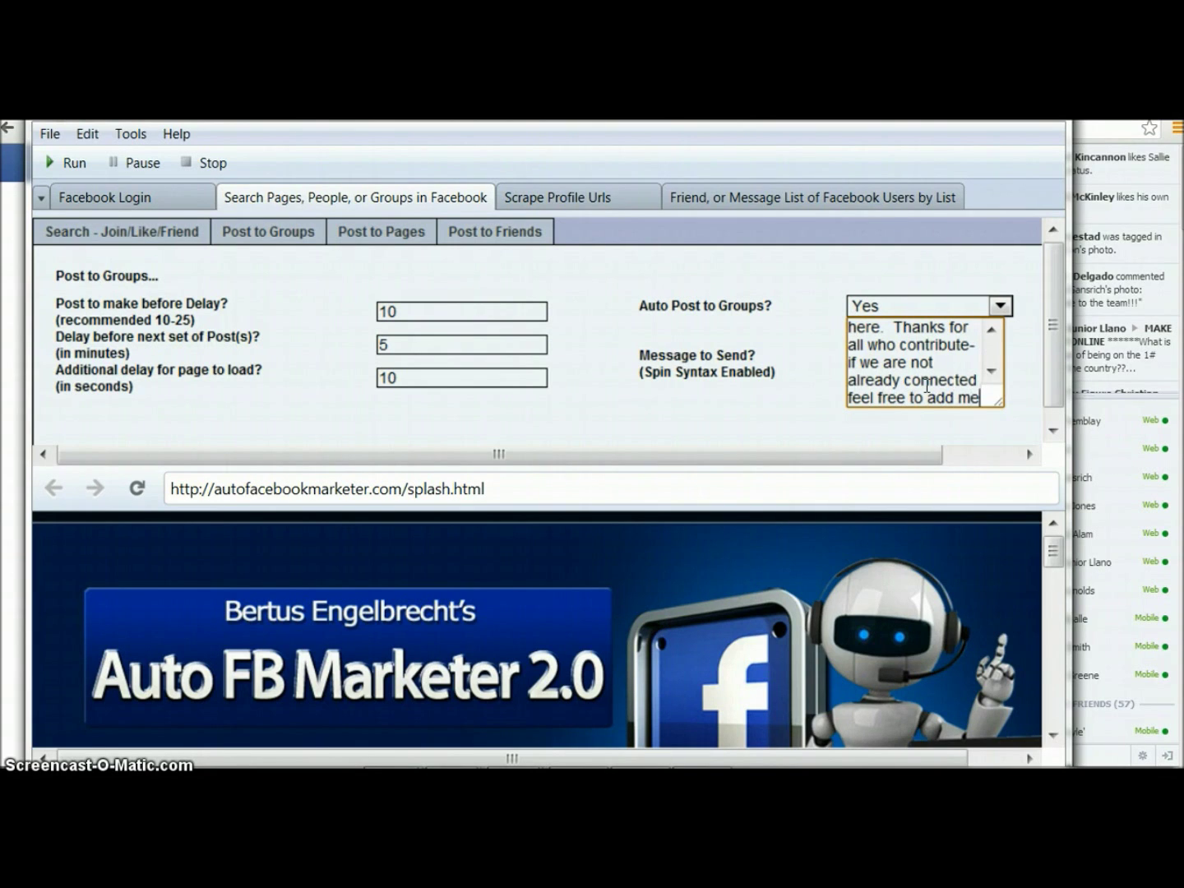
pyautogui.write('!  Have a great day e')
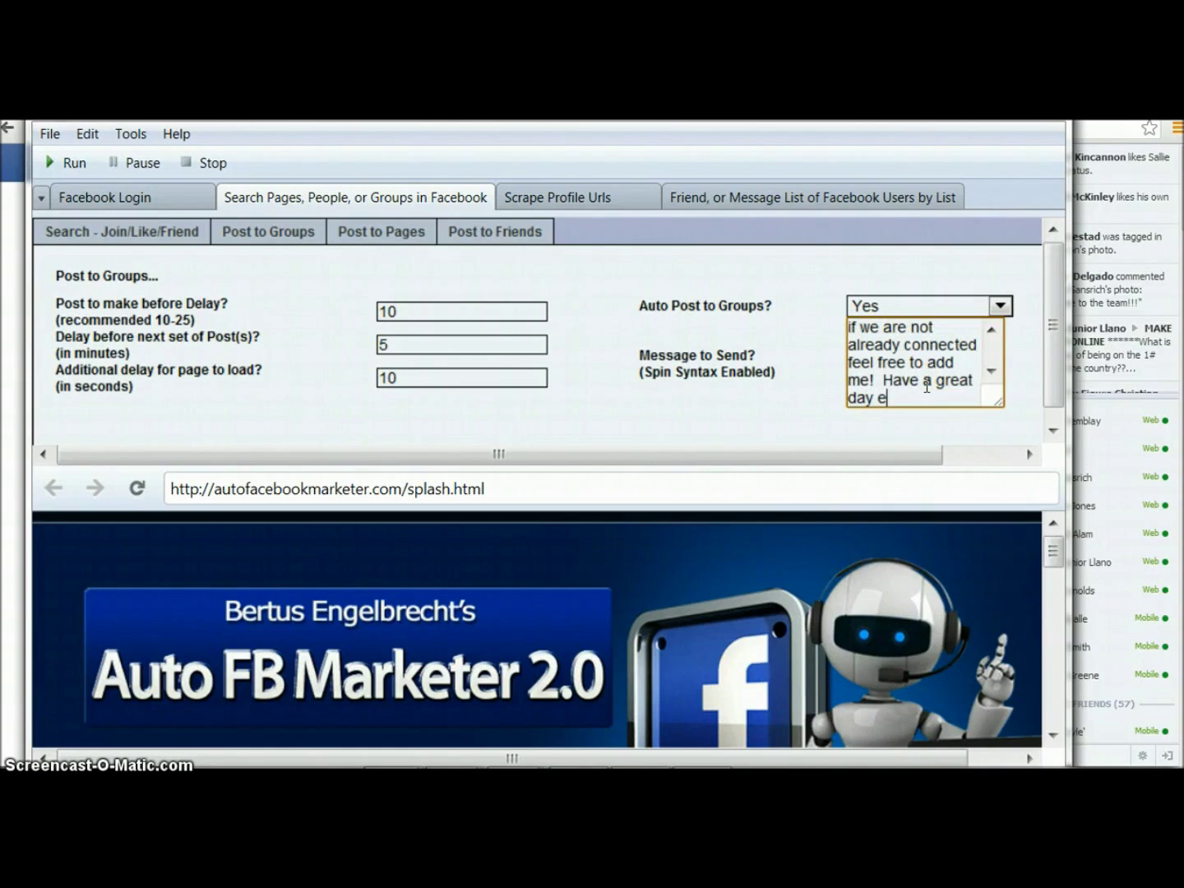
pyautogui.write('veryone, I have really enjoyed the posts and information here.  Thanks for')
pyautogui.moveTo(951, 398); pyautogui.dragTo(840, 296)
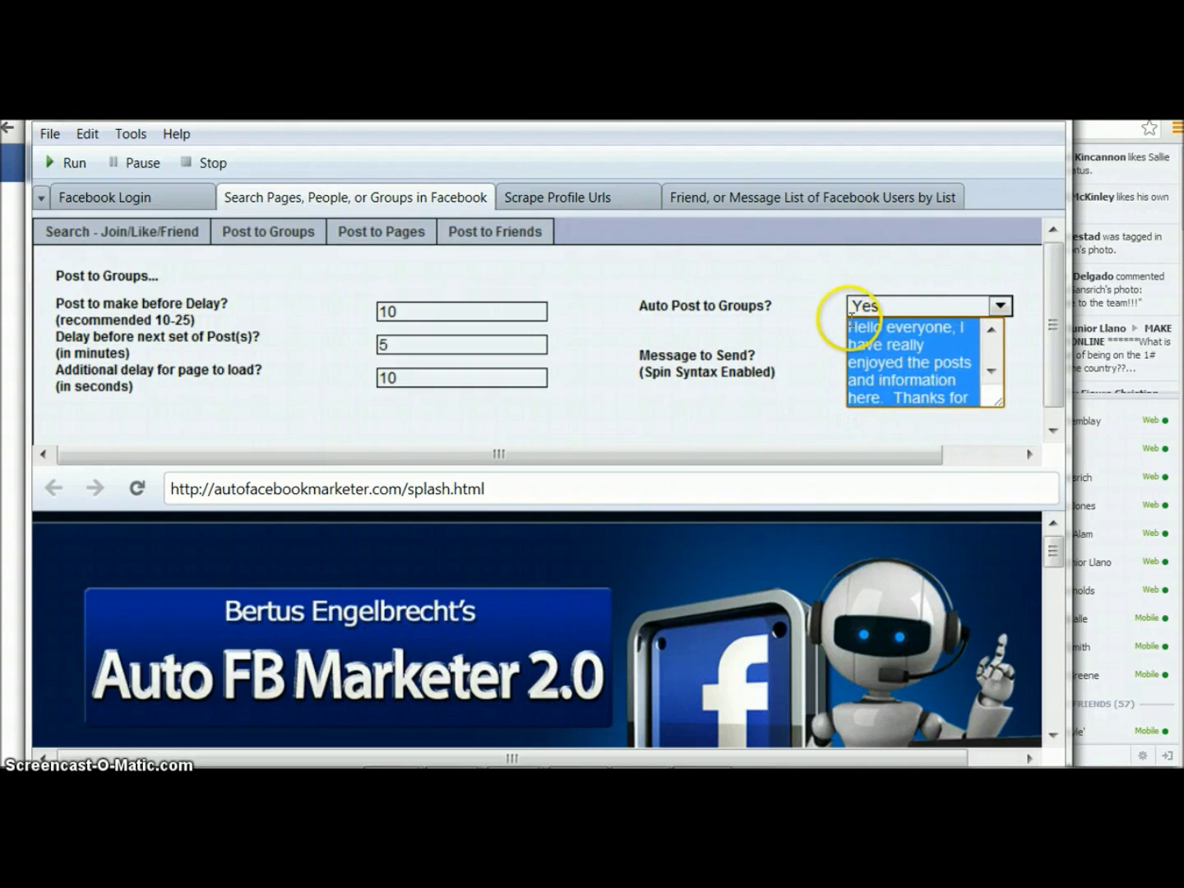
pyautogui.click(863, 339)
pyautogui.scroll(-5, 867, 340)
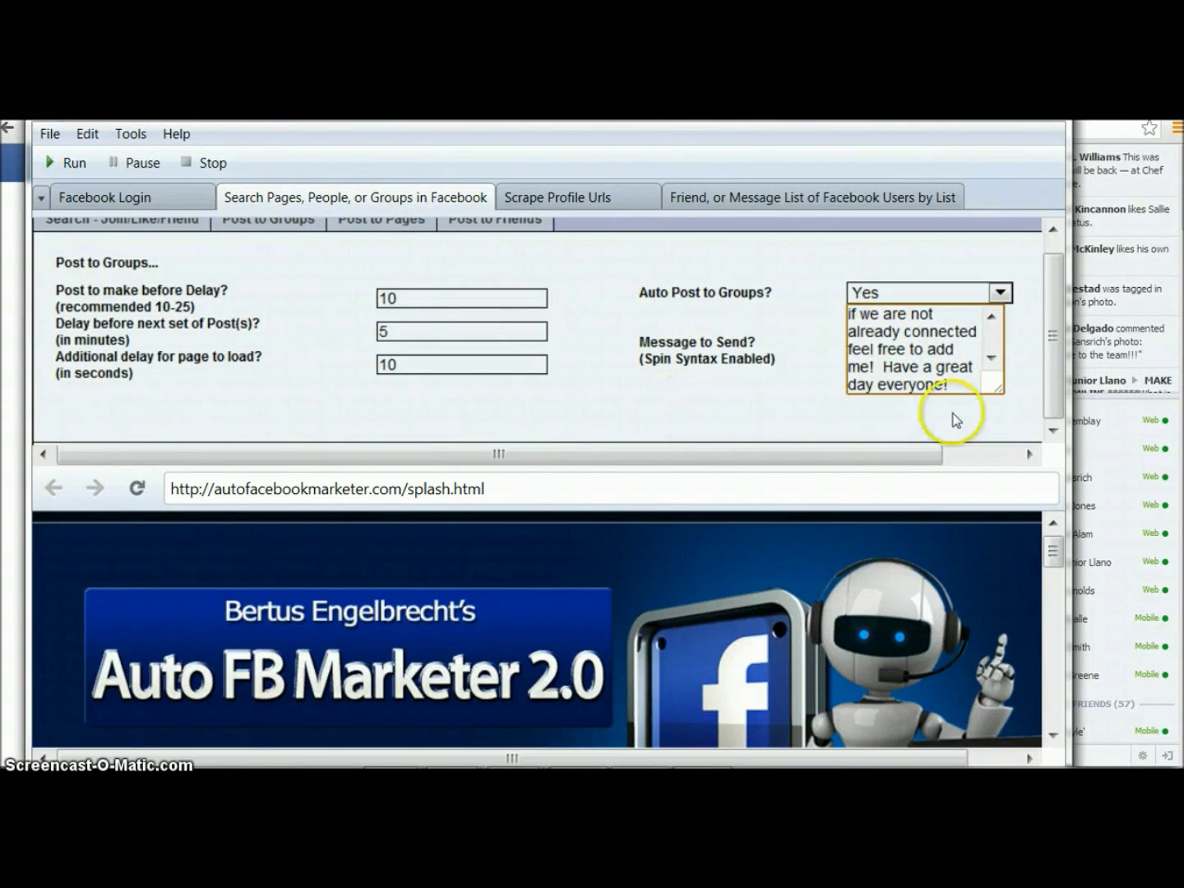
pyautogui.moveTo(1049, 340); pyautogui.dragTo(1055, 325)
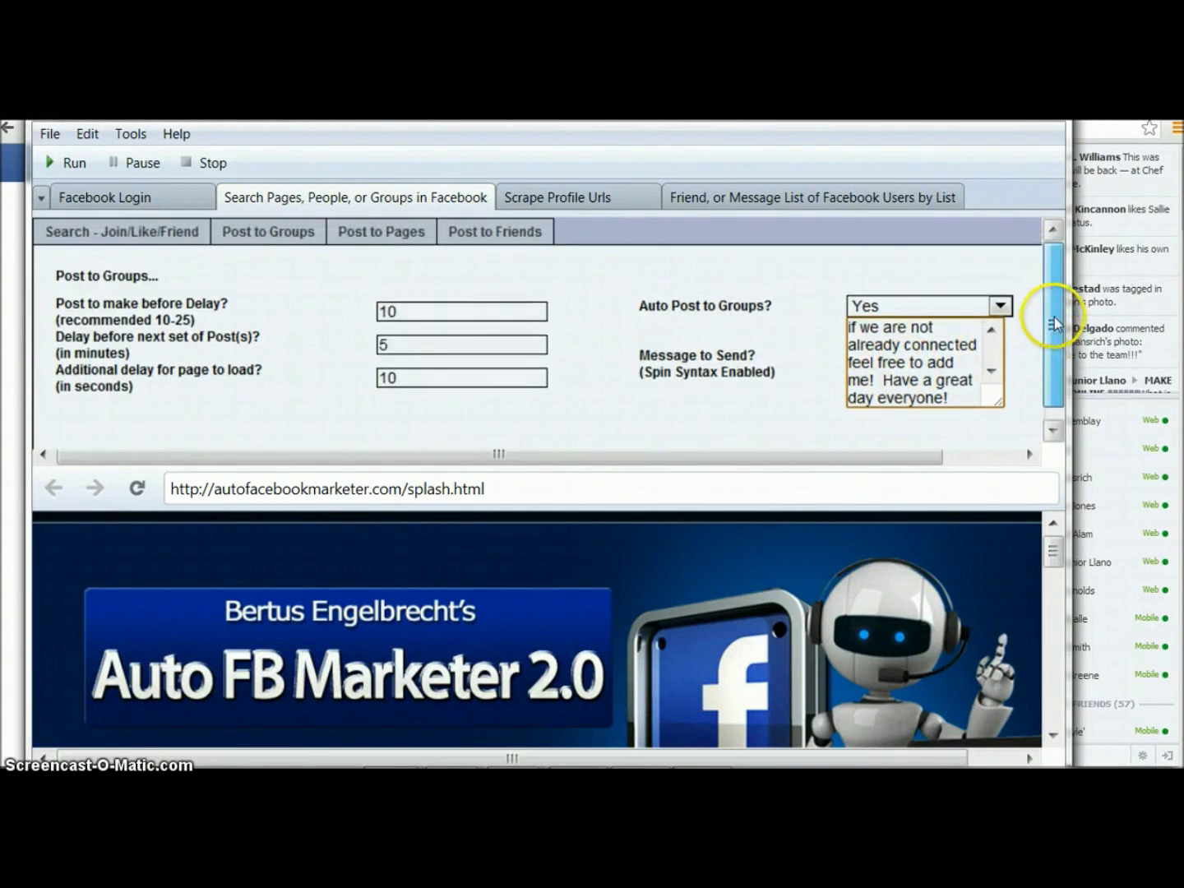
# Start the posting run and log in to Facebook with the account email and password
pyautogui.click(76, 163)
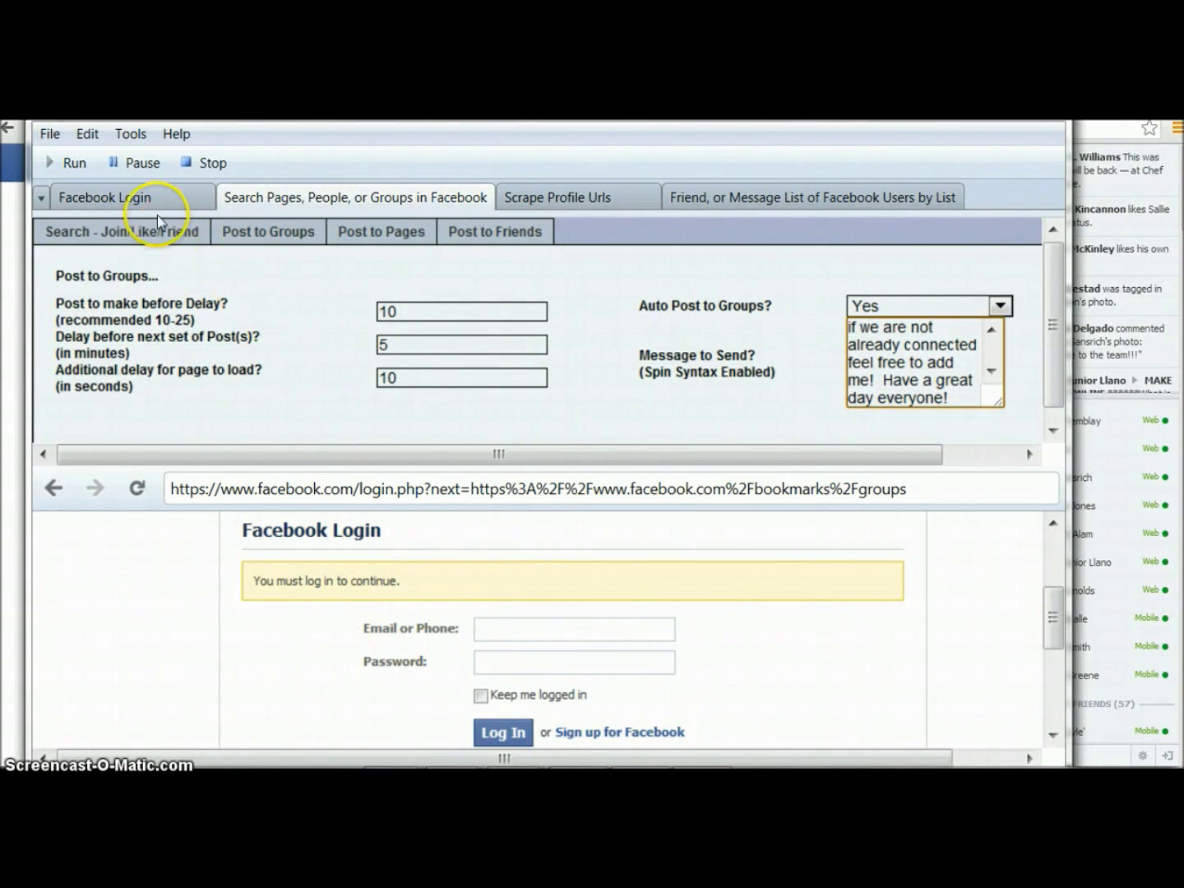
pyautogui.click(537, 631)
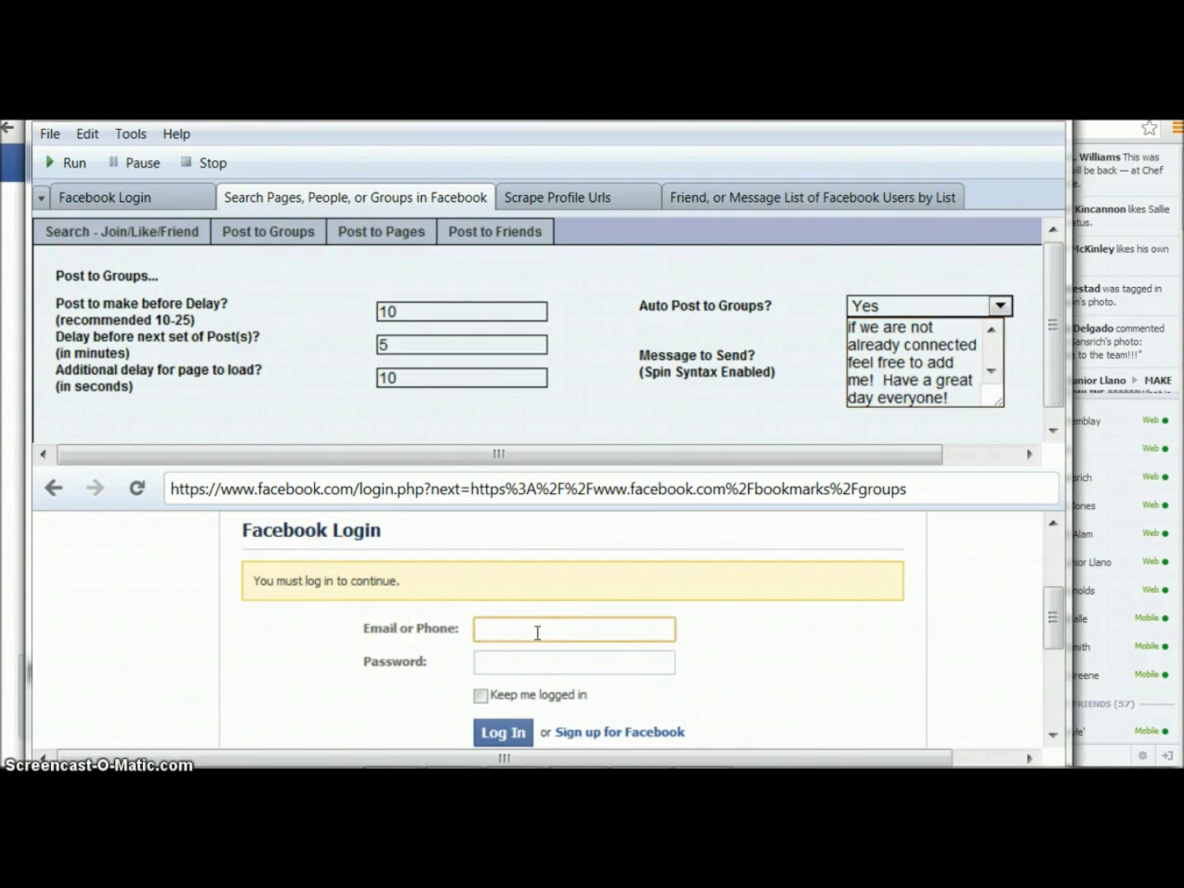
pyautogui.press('Tab')
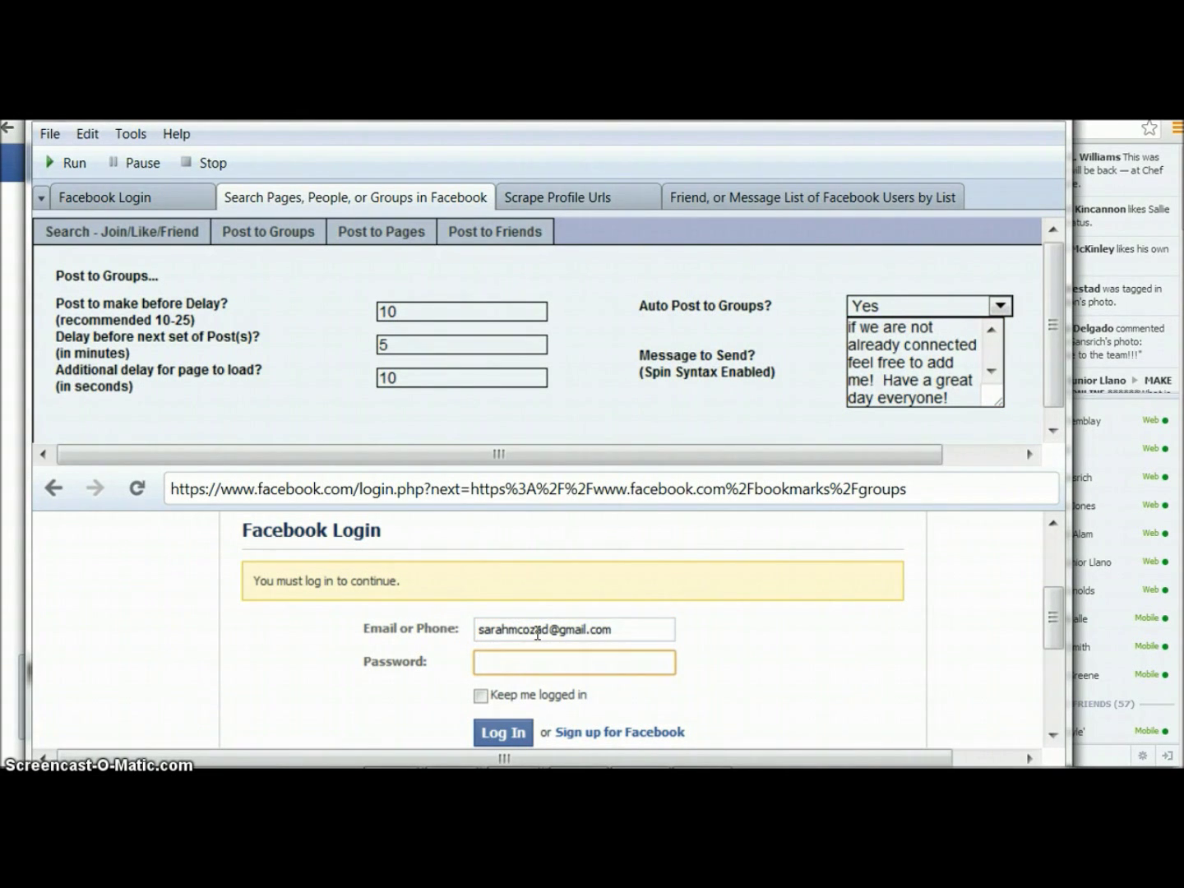
pyautogui.write('••••••••••')
pyautogui.click(503, 732)
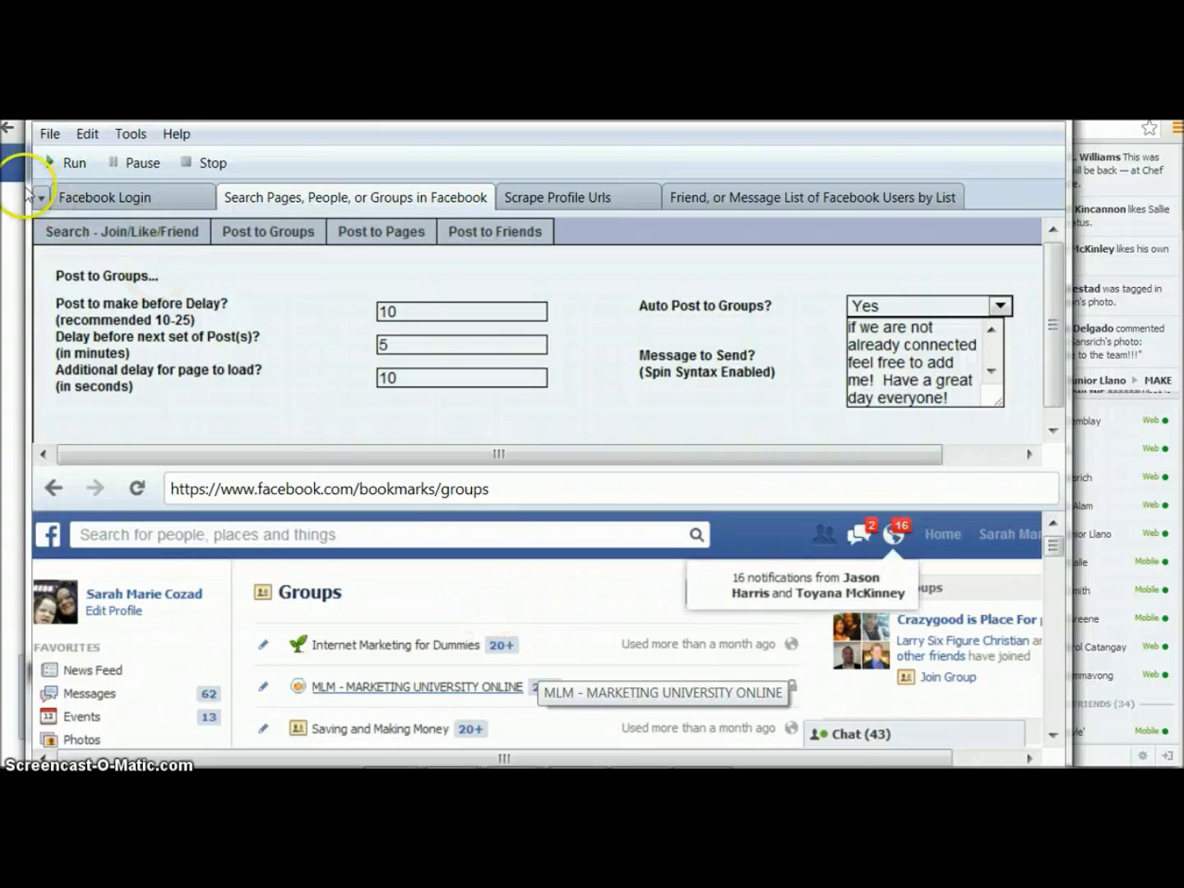
# Rerun posting, check the Ez Money with Ingreso Cybernetico group page, then minimize the tool
pyautogui.click(74, 164)
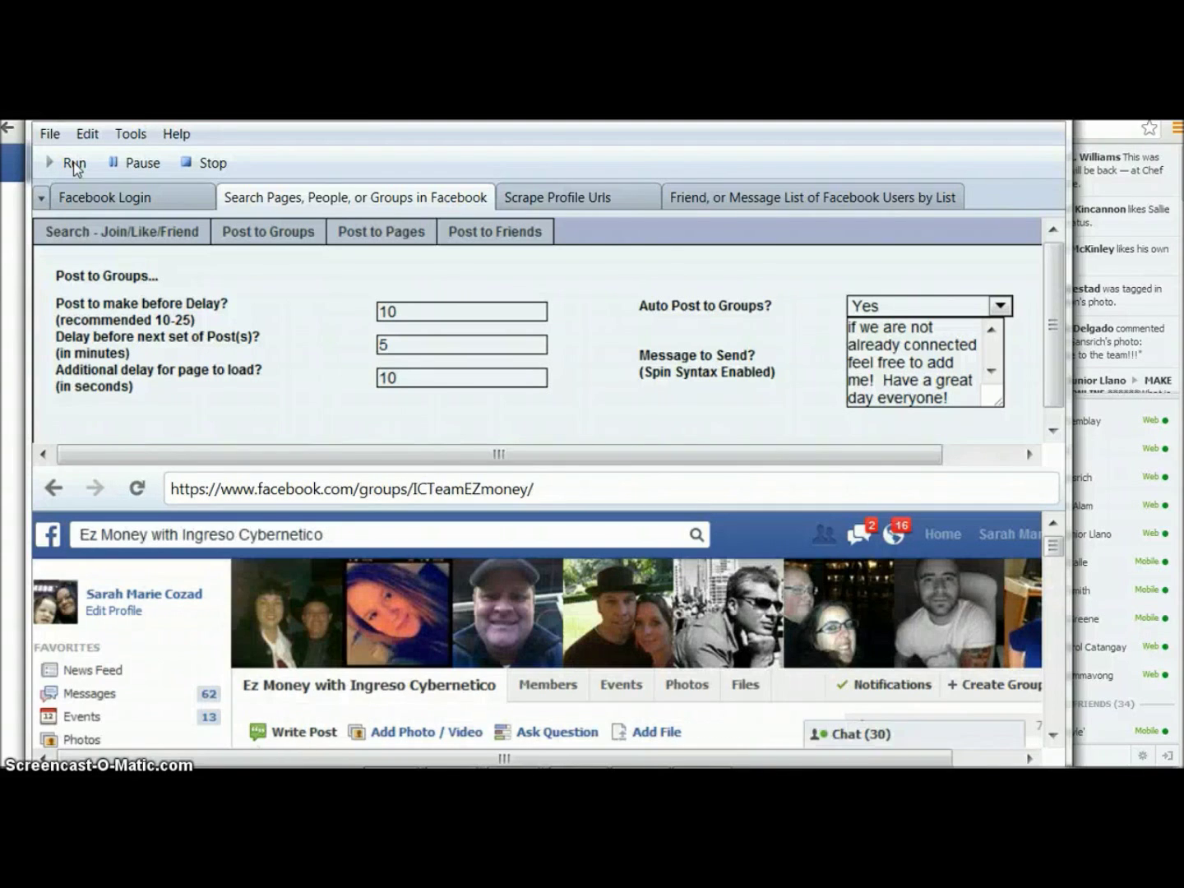
pyautogui.scroll(-5, 382, 547)
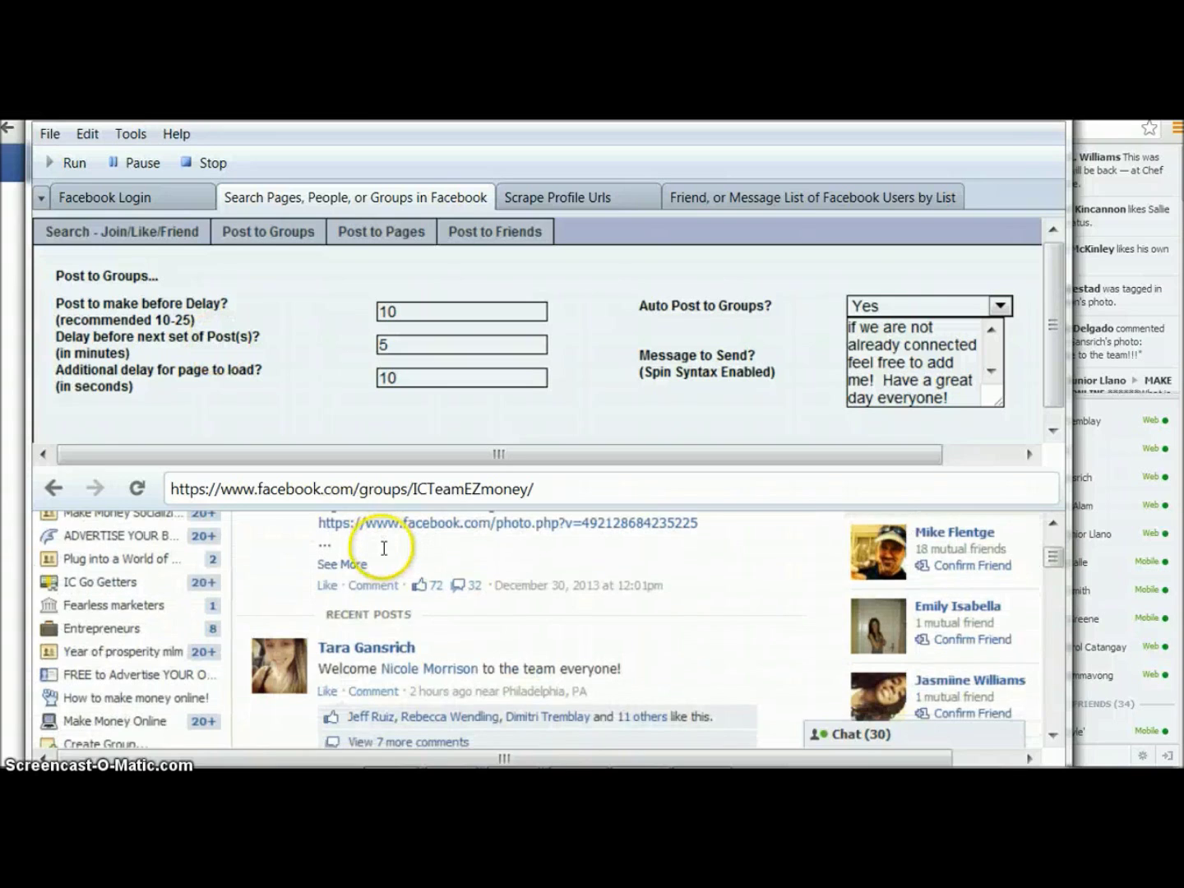
pyautogui.scroll(5, 383, 547)
pyautogui.scroll(-3, 382, 546)
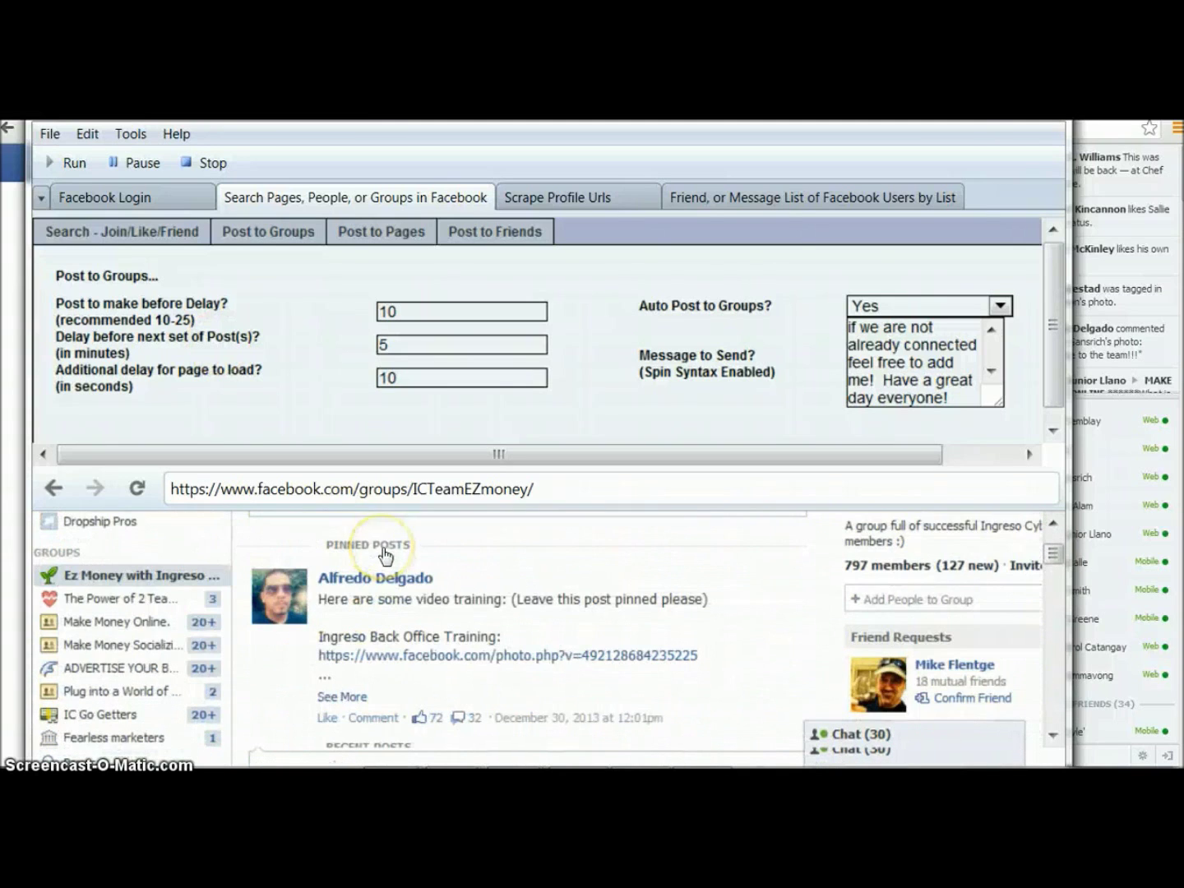
pyautogui.click(899, 288)
pyautogui.click(991, 141)
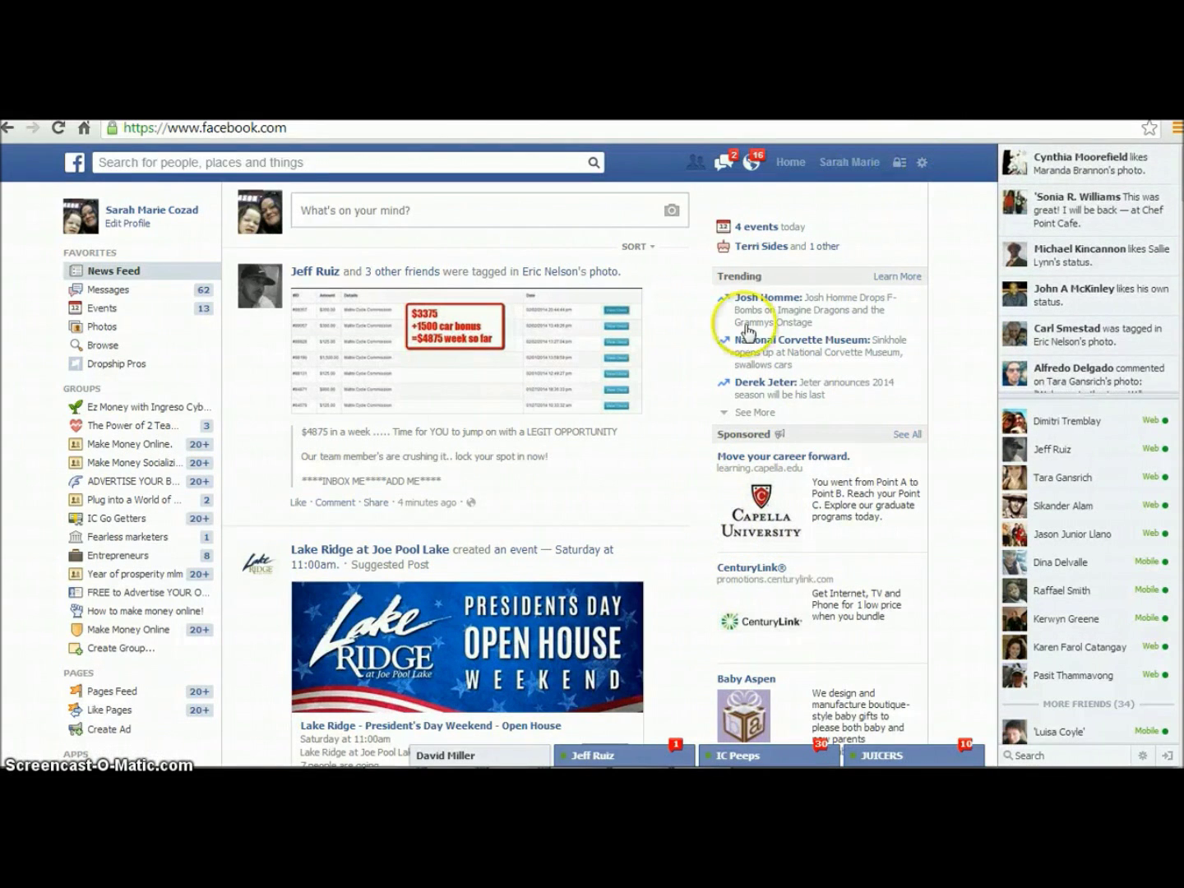
# Restore the Auto FB Marketer window from the taskbar to view the group's post box
pyautogui.moveTo(703, 751)
pyautogui.click(639, 746)
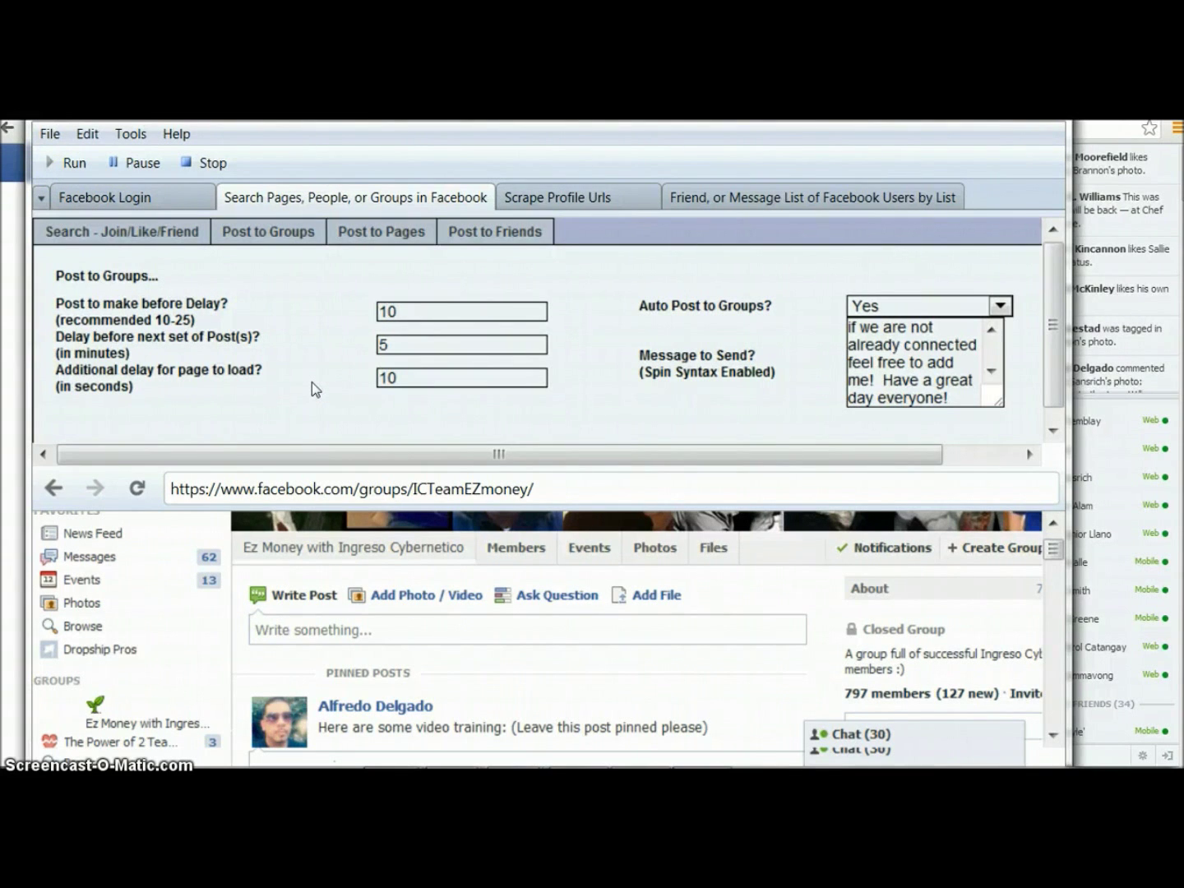
# Minimize the Auto FB Marketer window to reveal the Facebook News Feed
pyautogui.click(970, 111)
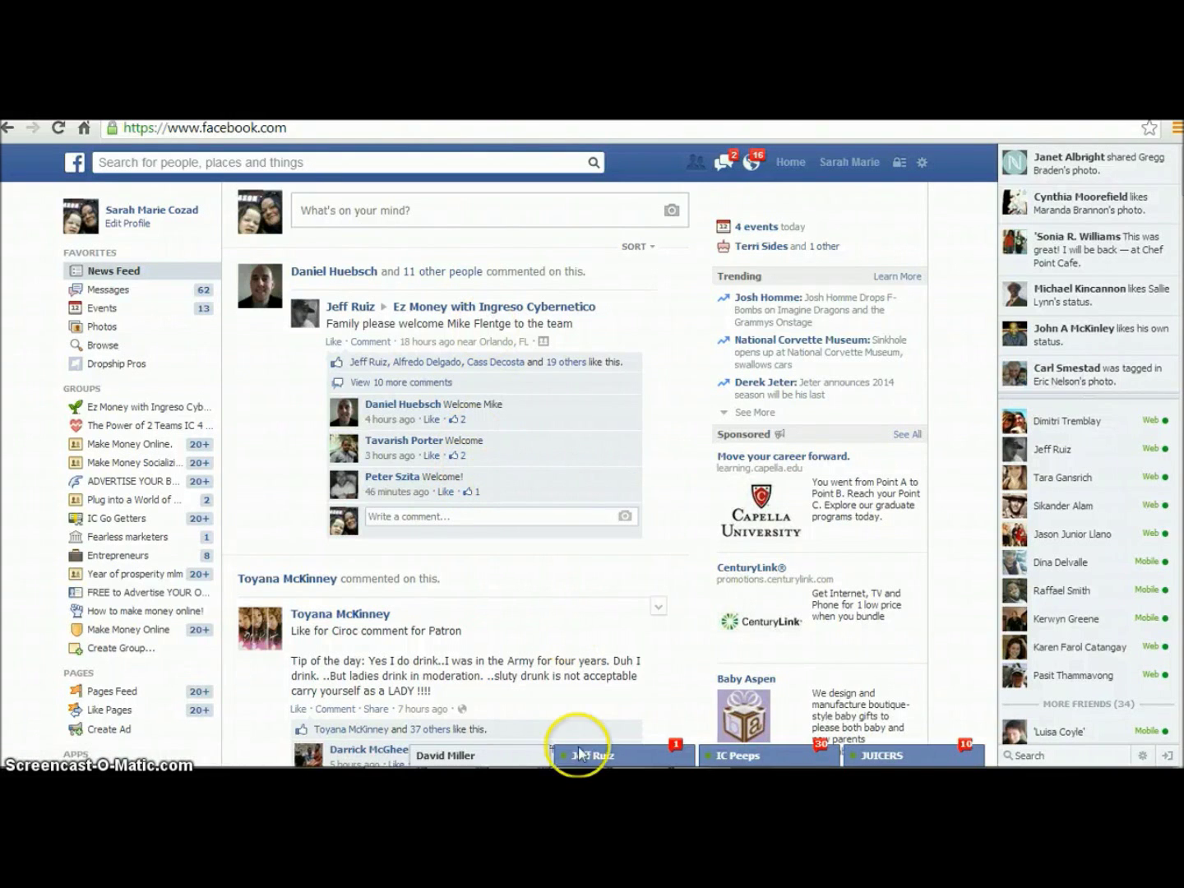
# Verify the greeting in The Power of 2 Teams IC 4 You-TEAM USA post box, then go to Chrome's YouTube tab
pyautogui.moveTo(607, 752)
pyautogui.click(644, 748)
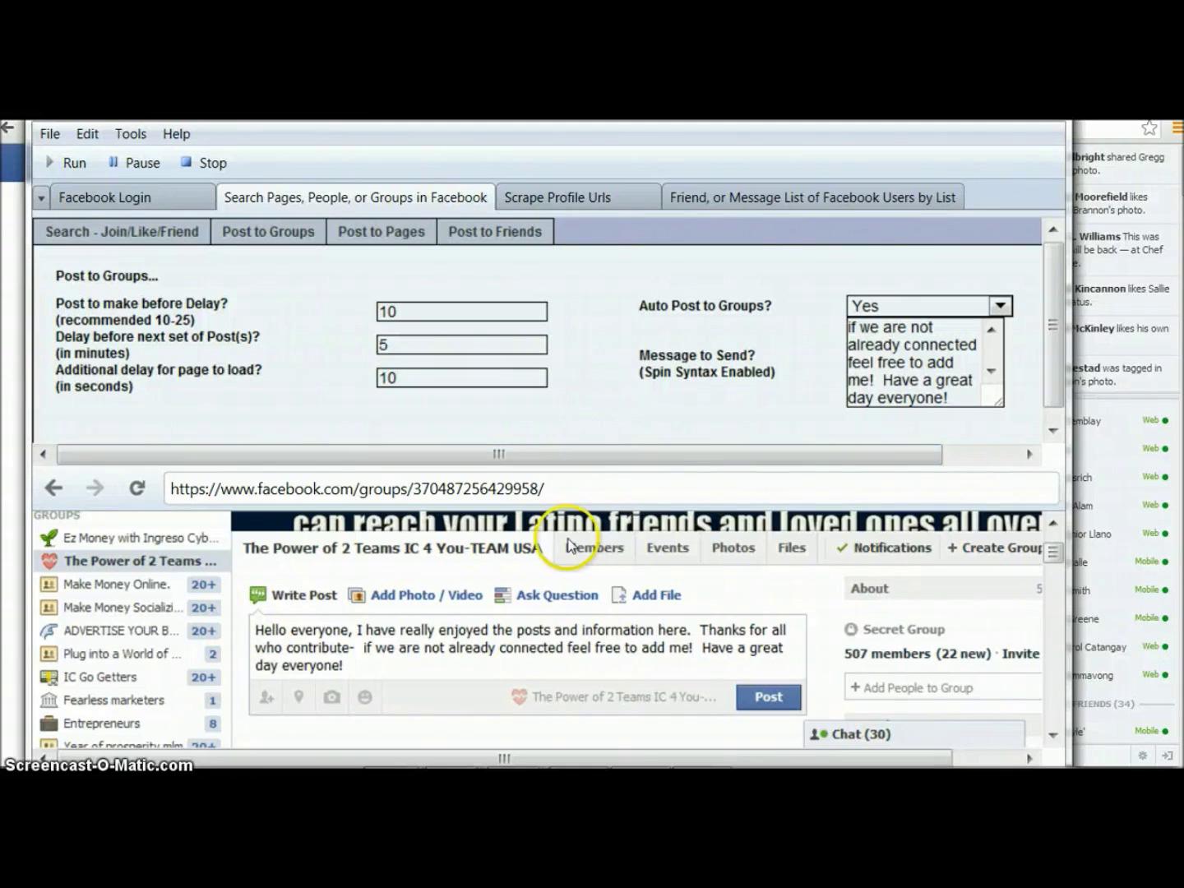
pyautogui.moveTo(608, 760)
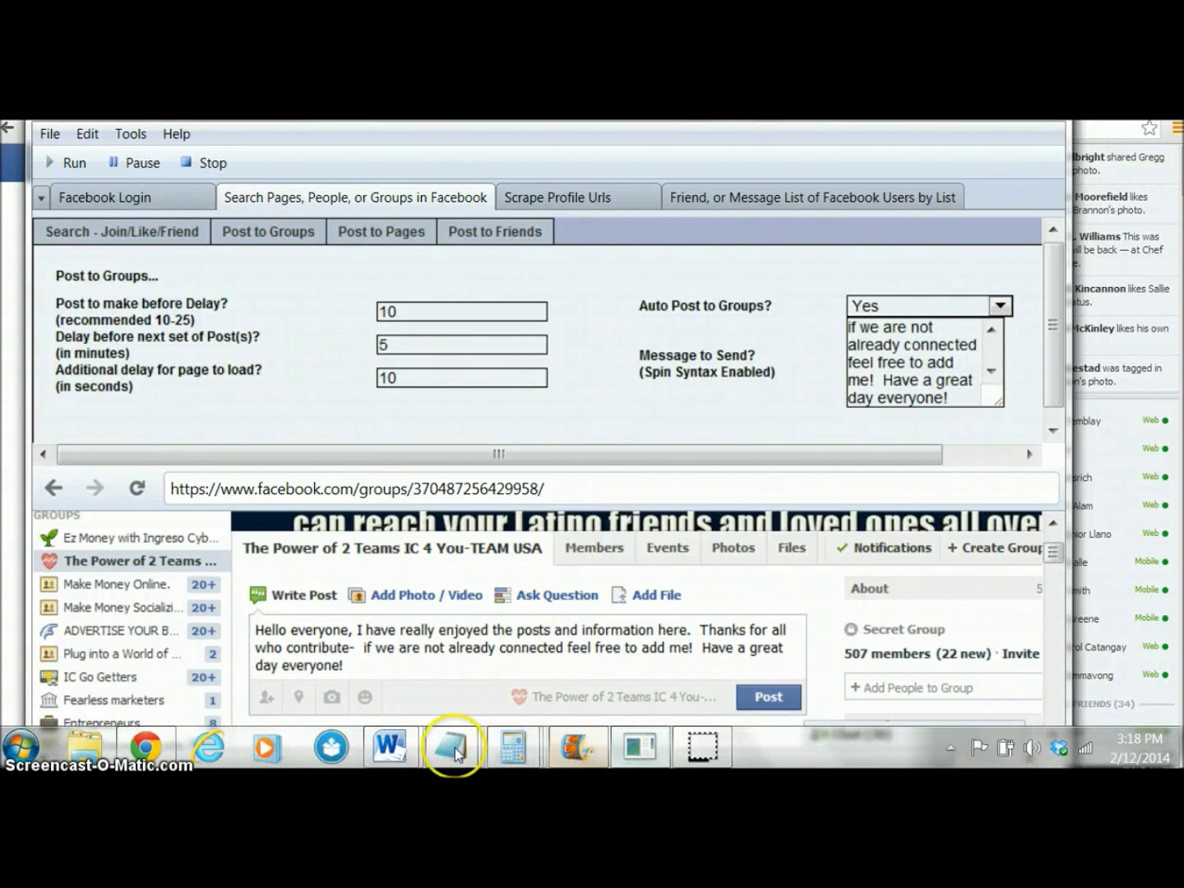
pyautogui.click(253, 728)
pyautogui.hotkey('ctrl', 'Tab')
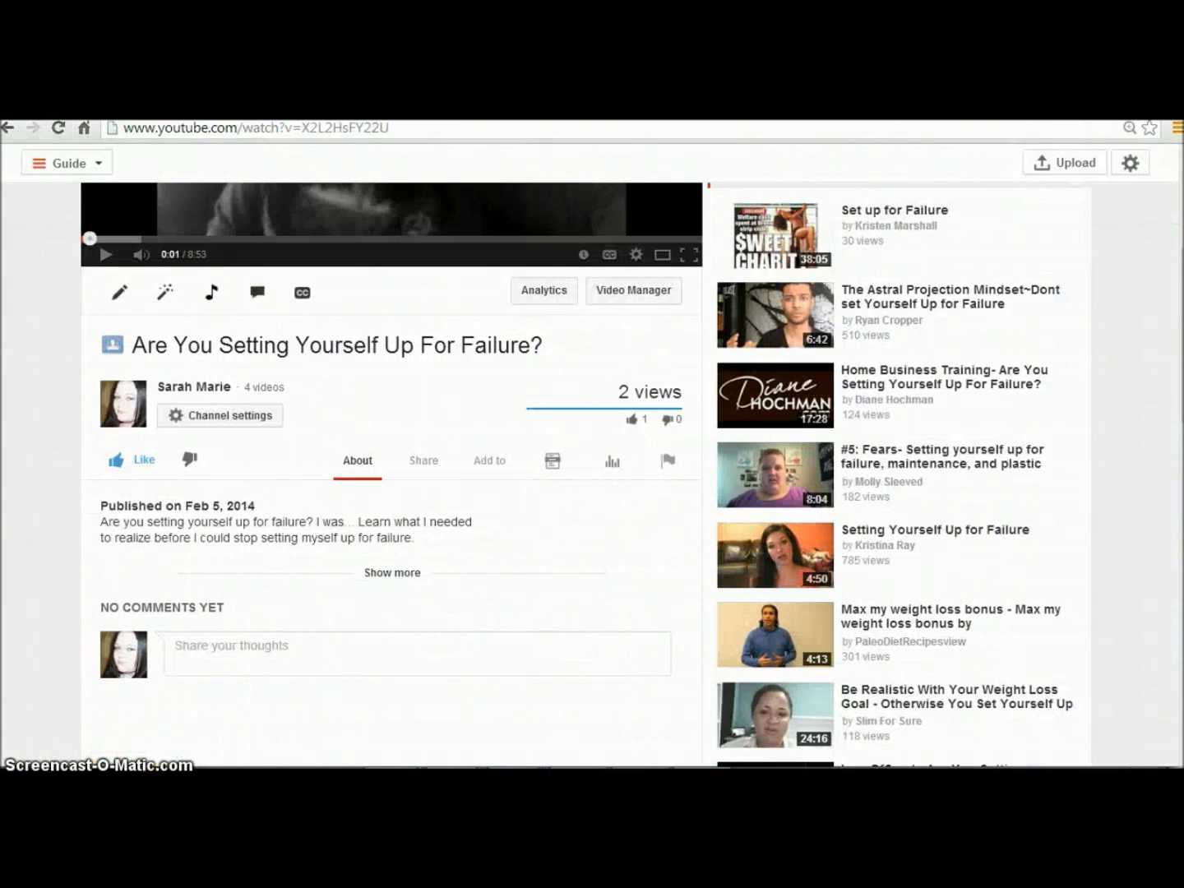
# Expand and collapse the video description, view the transcript, then return to the Facebook tab
pyautogui.scroll(2, 312, 256)
pyautogui.scroll(-3, 536, 396)
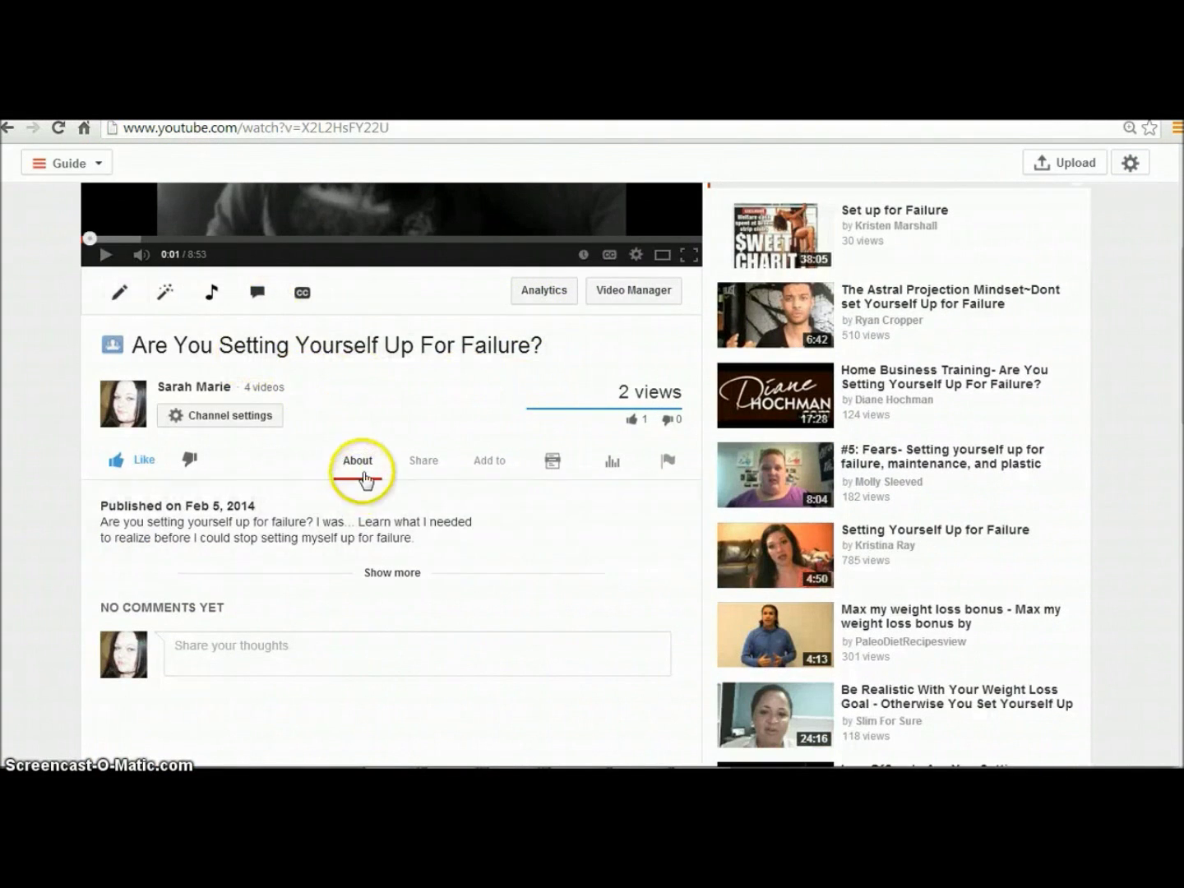
pyautogui.click(386, 573)
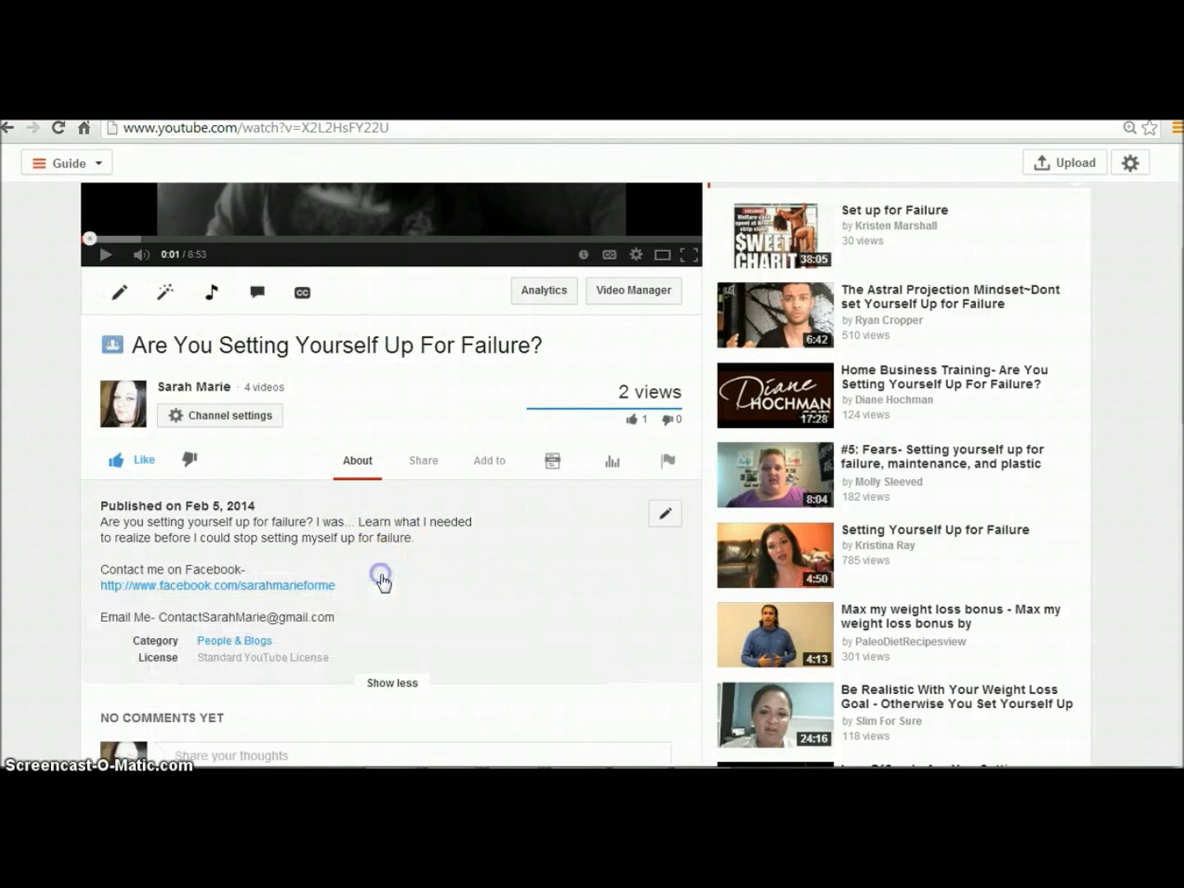
pyautogui.click(395, 683)
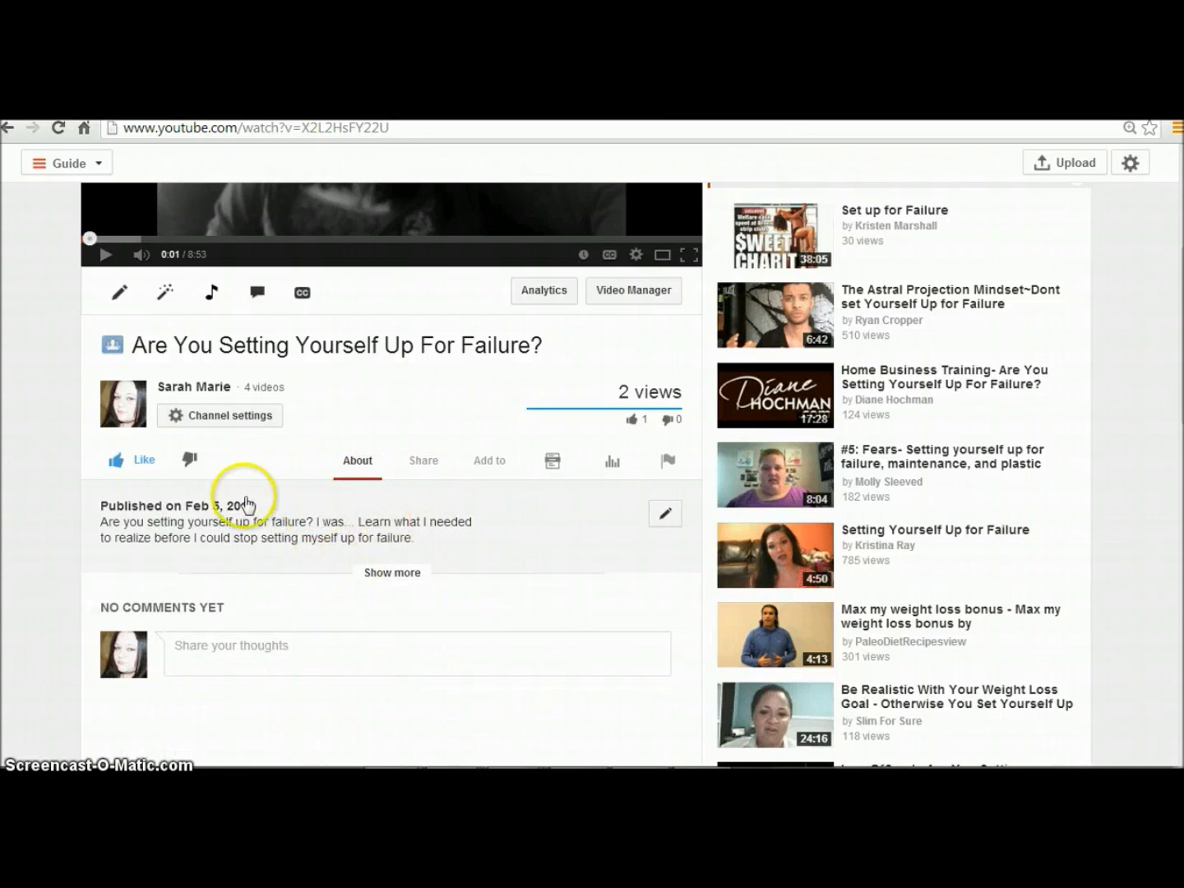
pyautogui.click(558, 471)
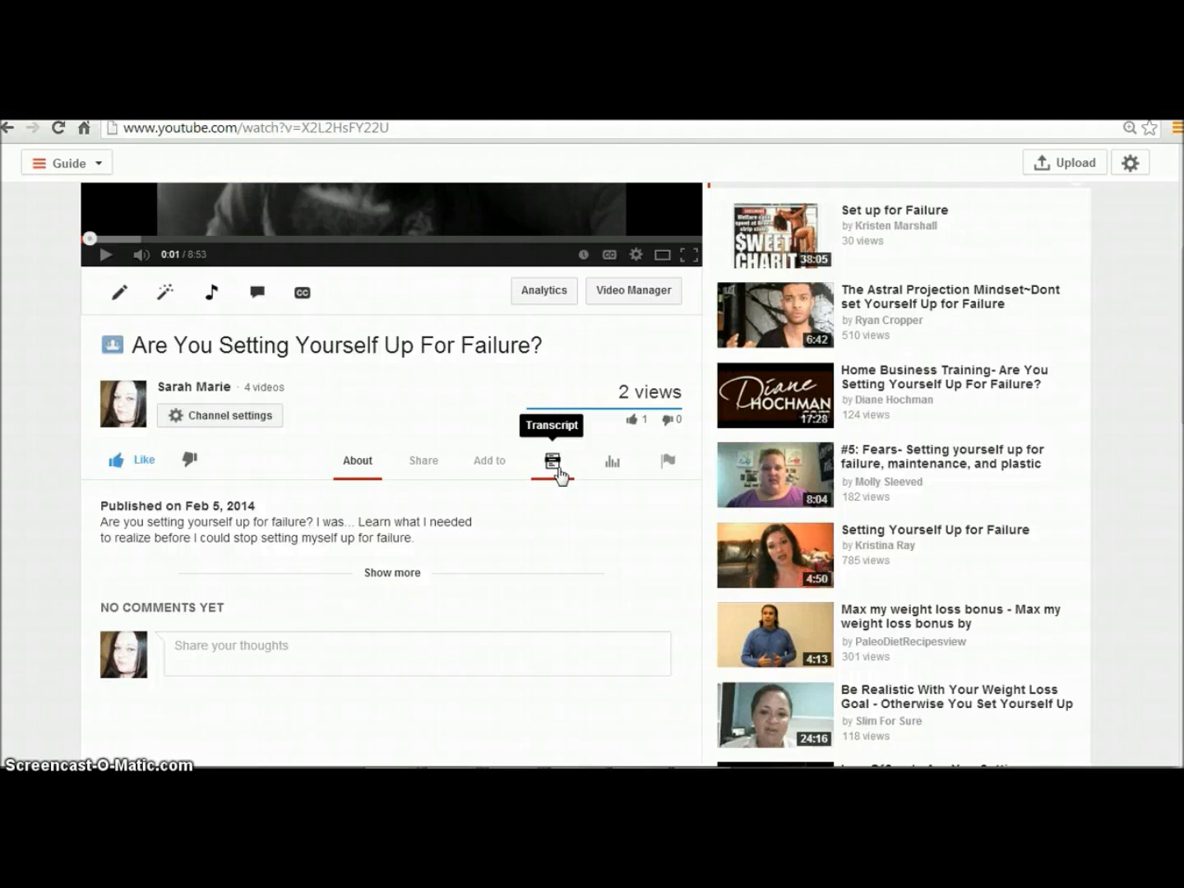
pyautogui.scroll(3, 558, 475)
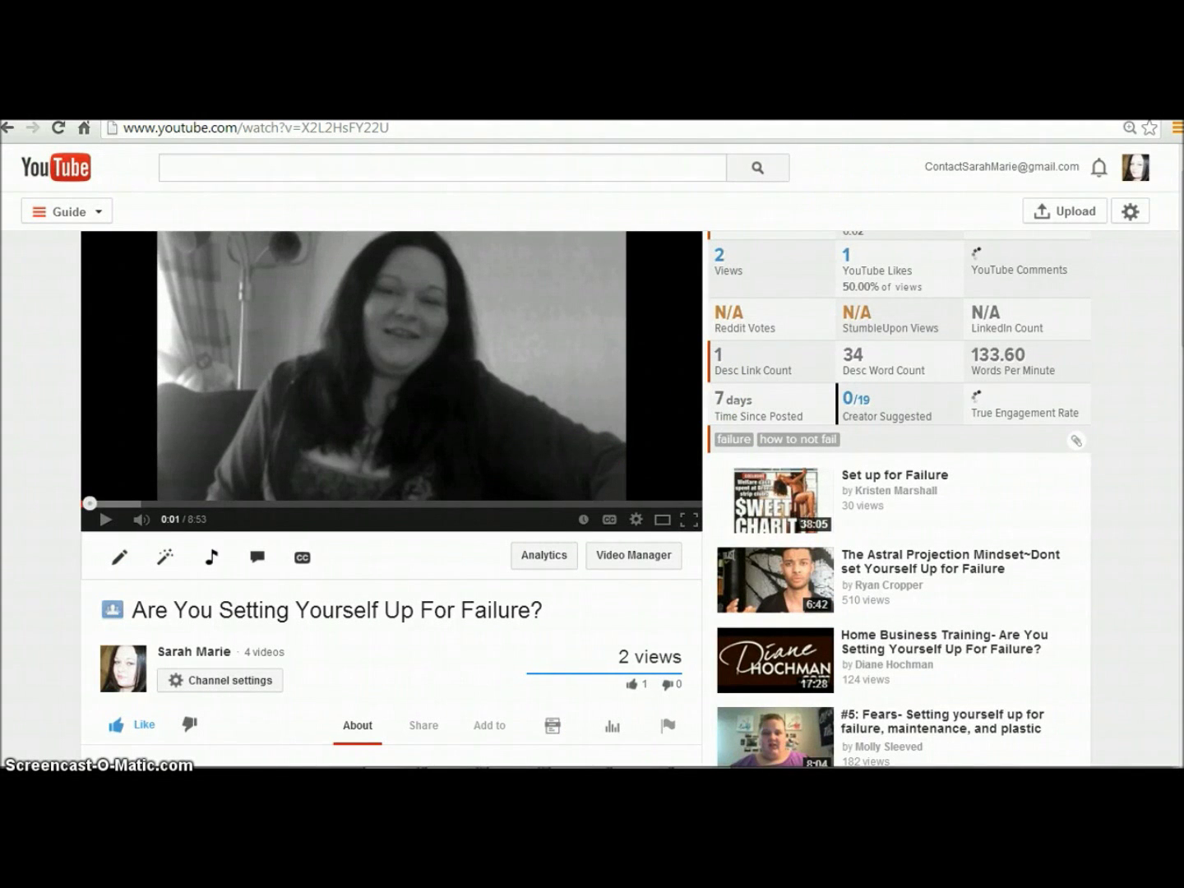
pyautogui.click(895, 124)
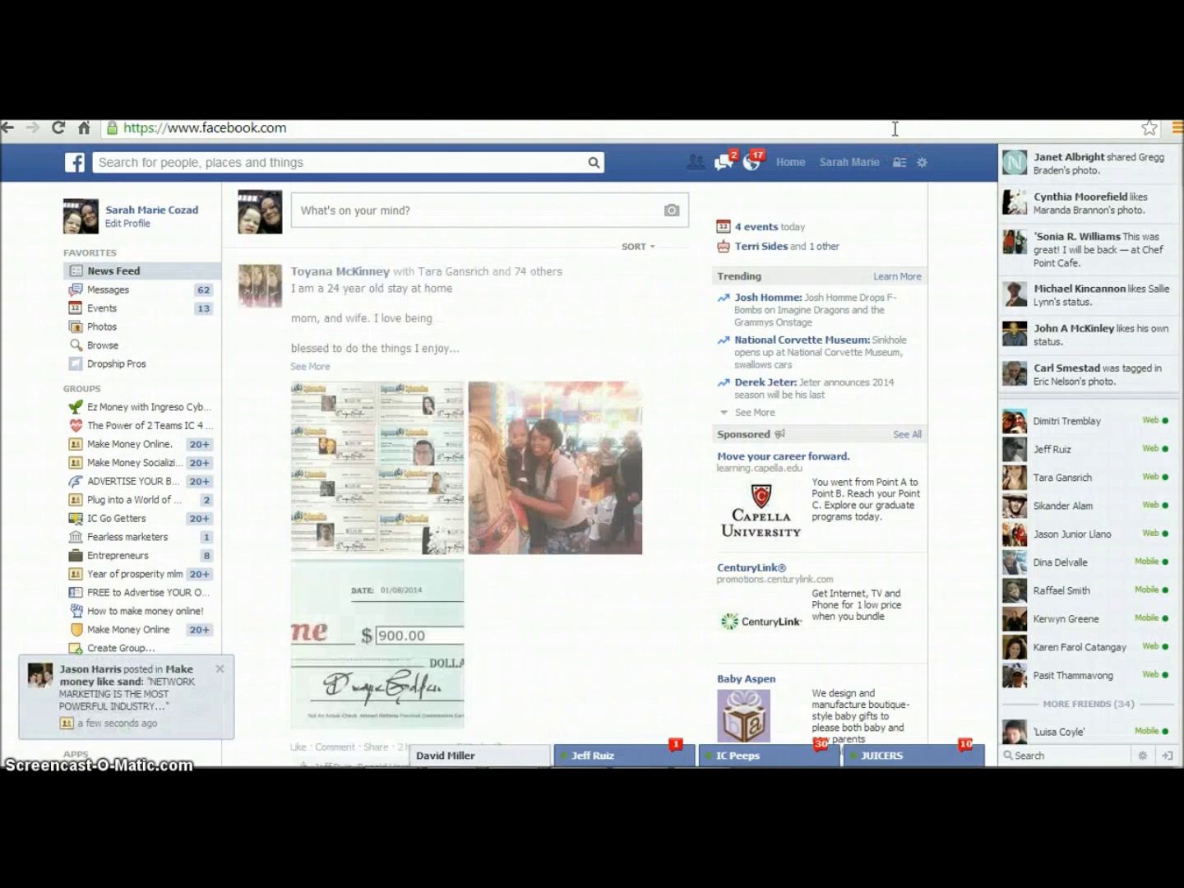